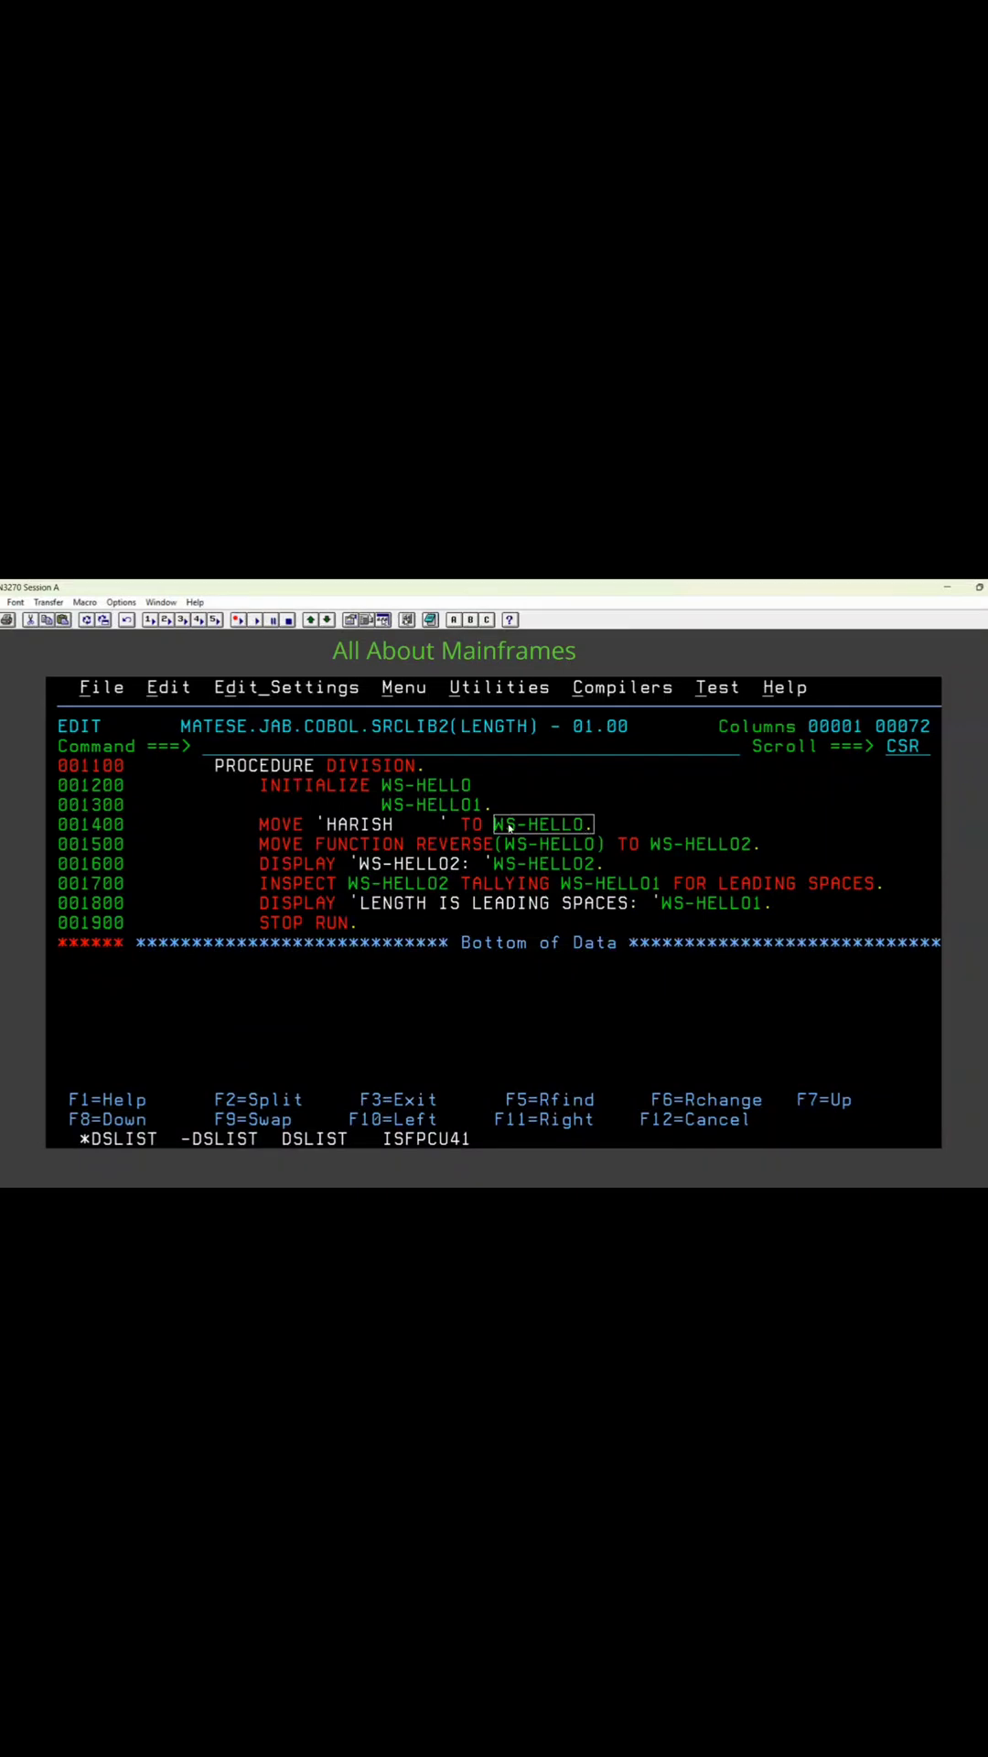
Mark the HARISH literal and its trailing spaces on line 001400.
mouse_move(326, 816)
mouse_down()
mouse_move(377, 829)
mouse_move(515, 826)
mouse_move(346, 843)
mouse_move(413, 830)
mouse_move(395, 825)
mouse_up()
click(412, 828)
drag(325, 818, 391, 826)
click(413, 823)
click(321, 830)
drag(336, 826, 433, 828)
click(419, 838)
key(Down)
Inspect FUNCTION REVERSE and the WS-HELLO2 and WS-HELLO1 references on lines 001500–001800.
drag(325, 836, 476, 849)
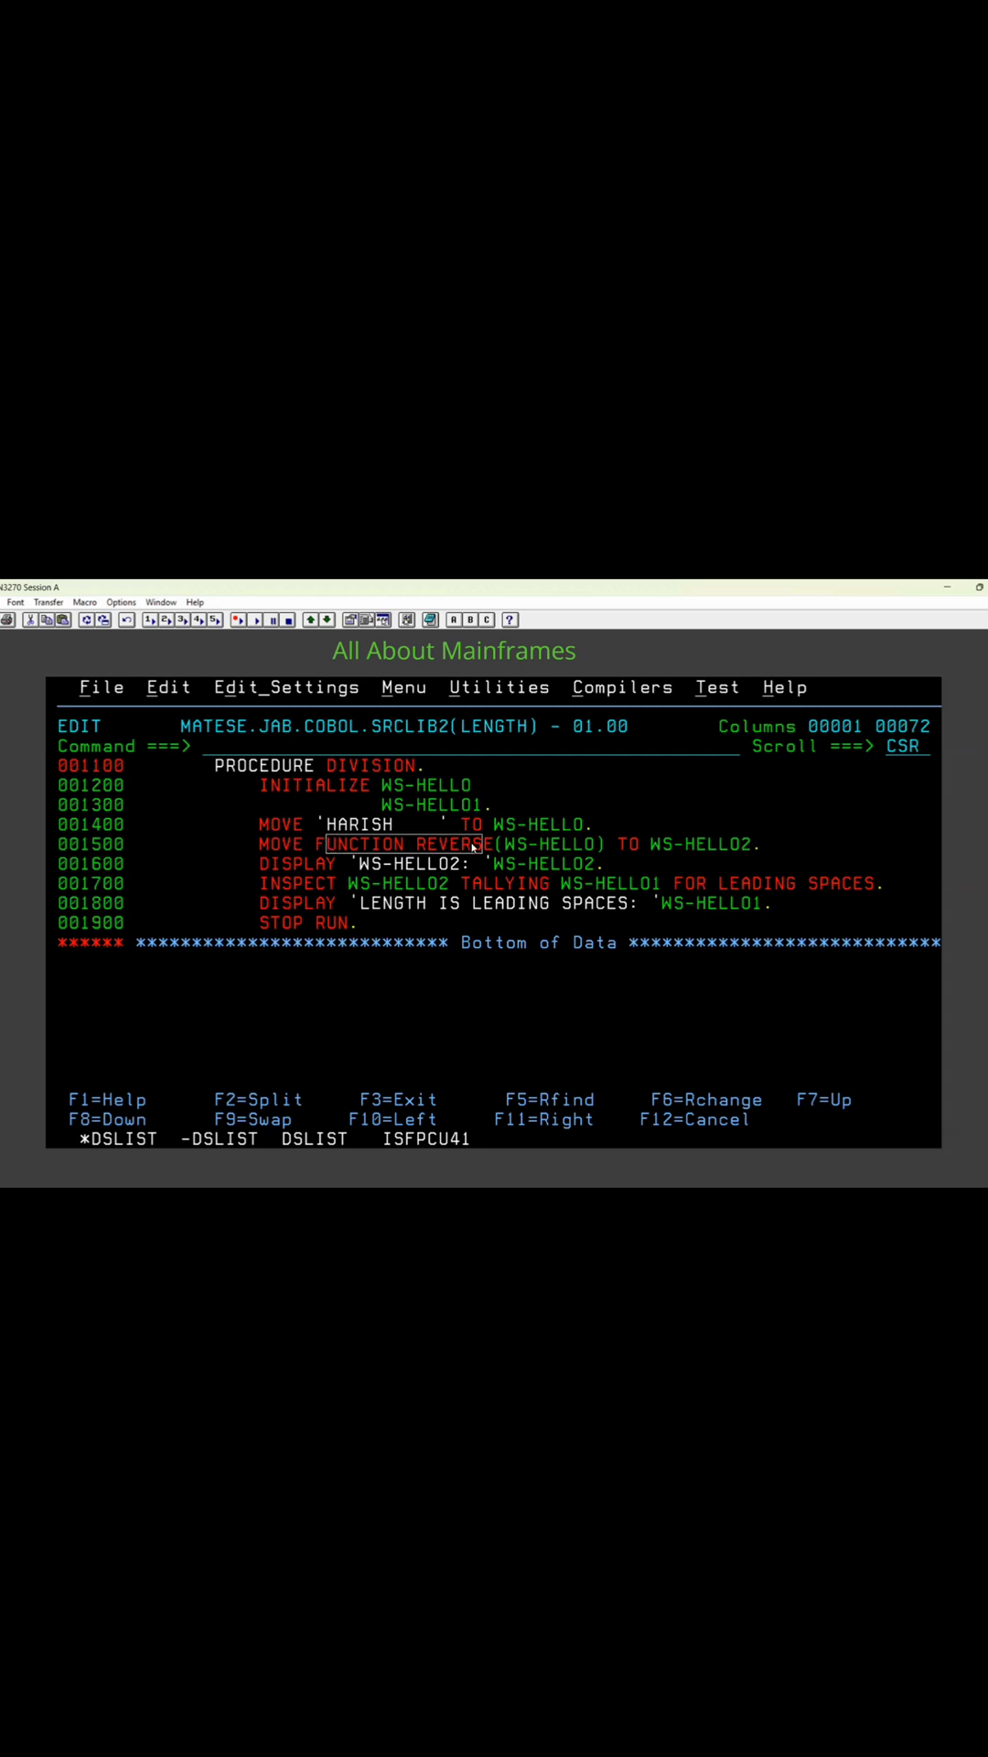
click(657, 845)
click(711, 907)
key(Up)
key(Up)
key(Up)
key(Right)
key(Right)
key(Right)
key(Left)
key(Left)
key(Left)
key(Left)
Insert MOVE LENGTH OF WS-HELLO TO WS-HELLO3 after line 001800.
click(95, 909)
key(Return)
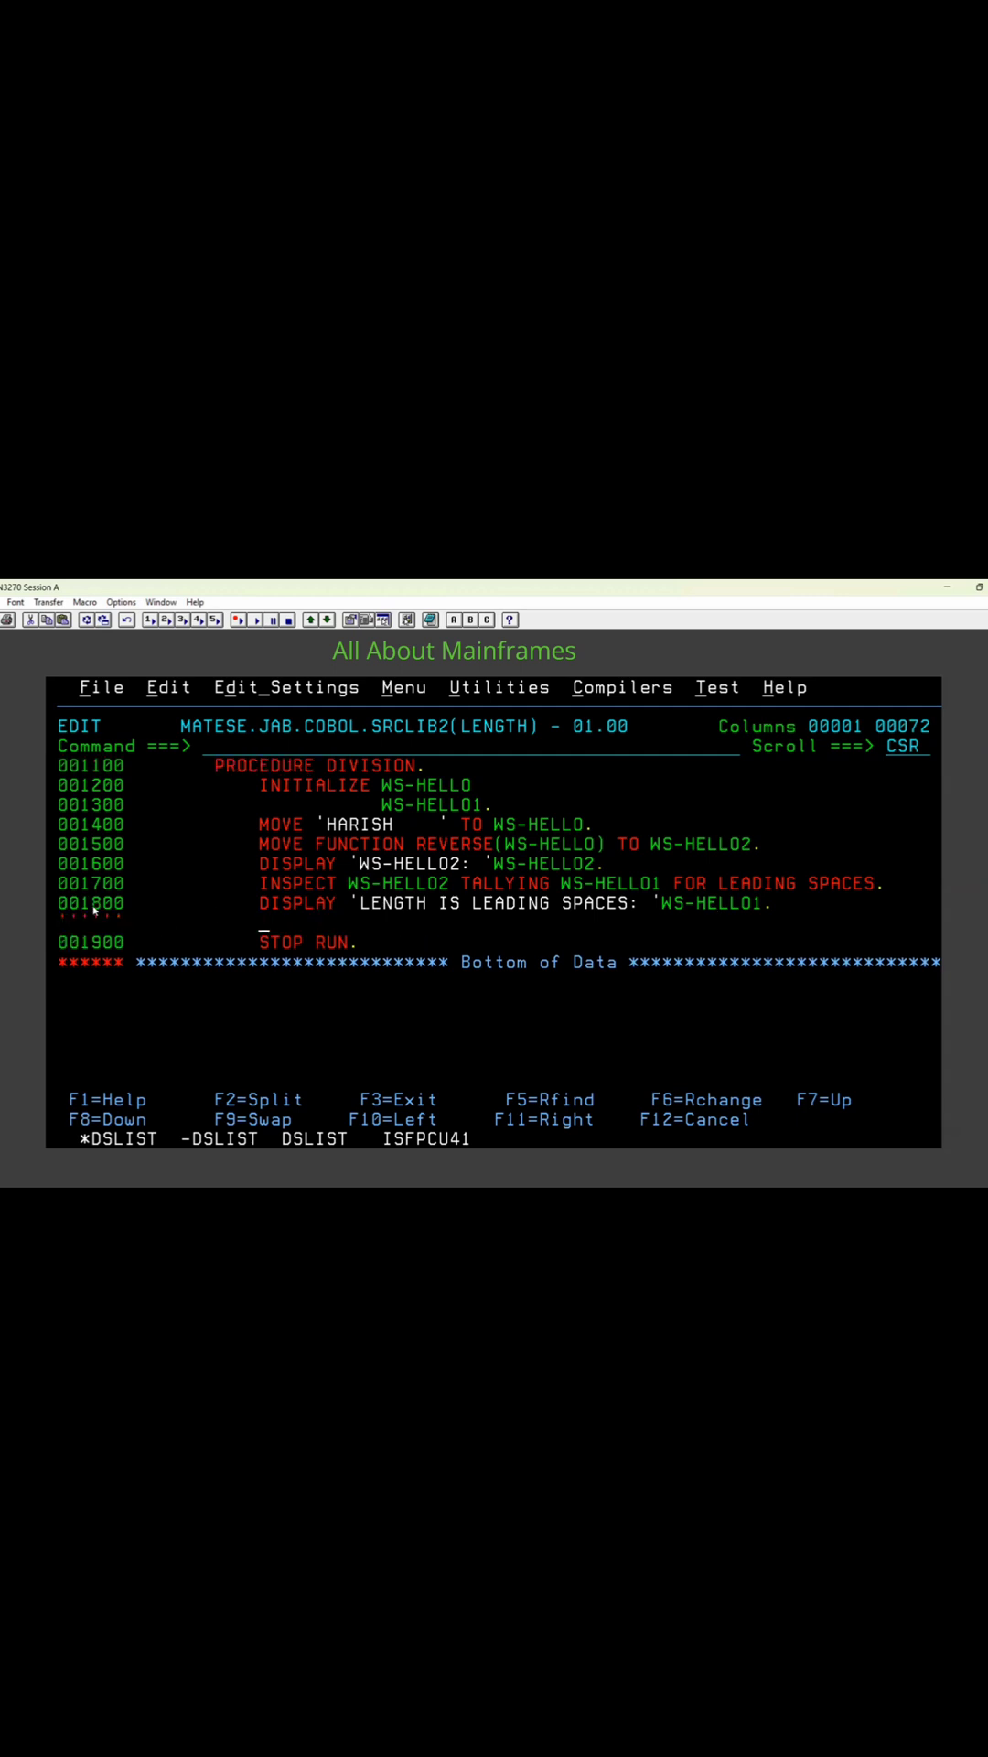
text(L)
text(MOVE LENBG)
text(GTH OF W)
text(S-HELLO TO WS)
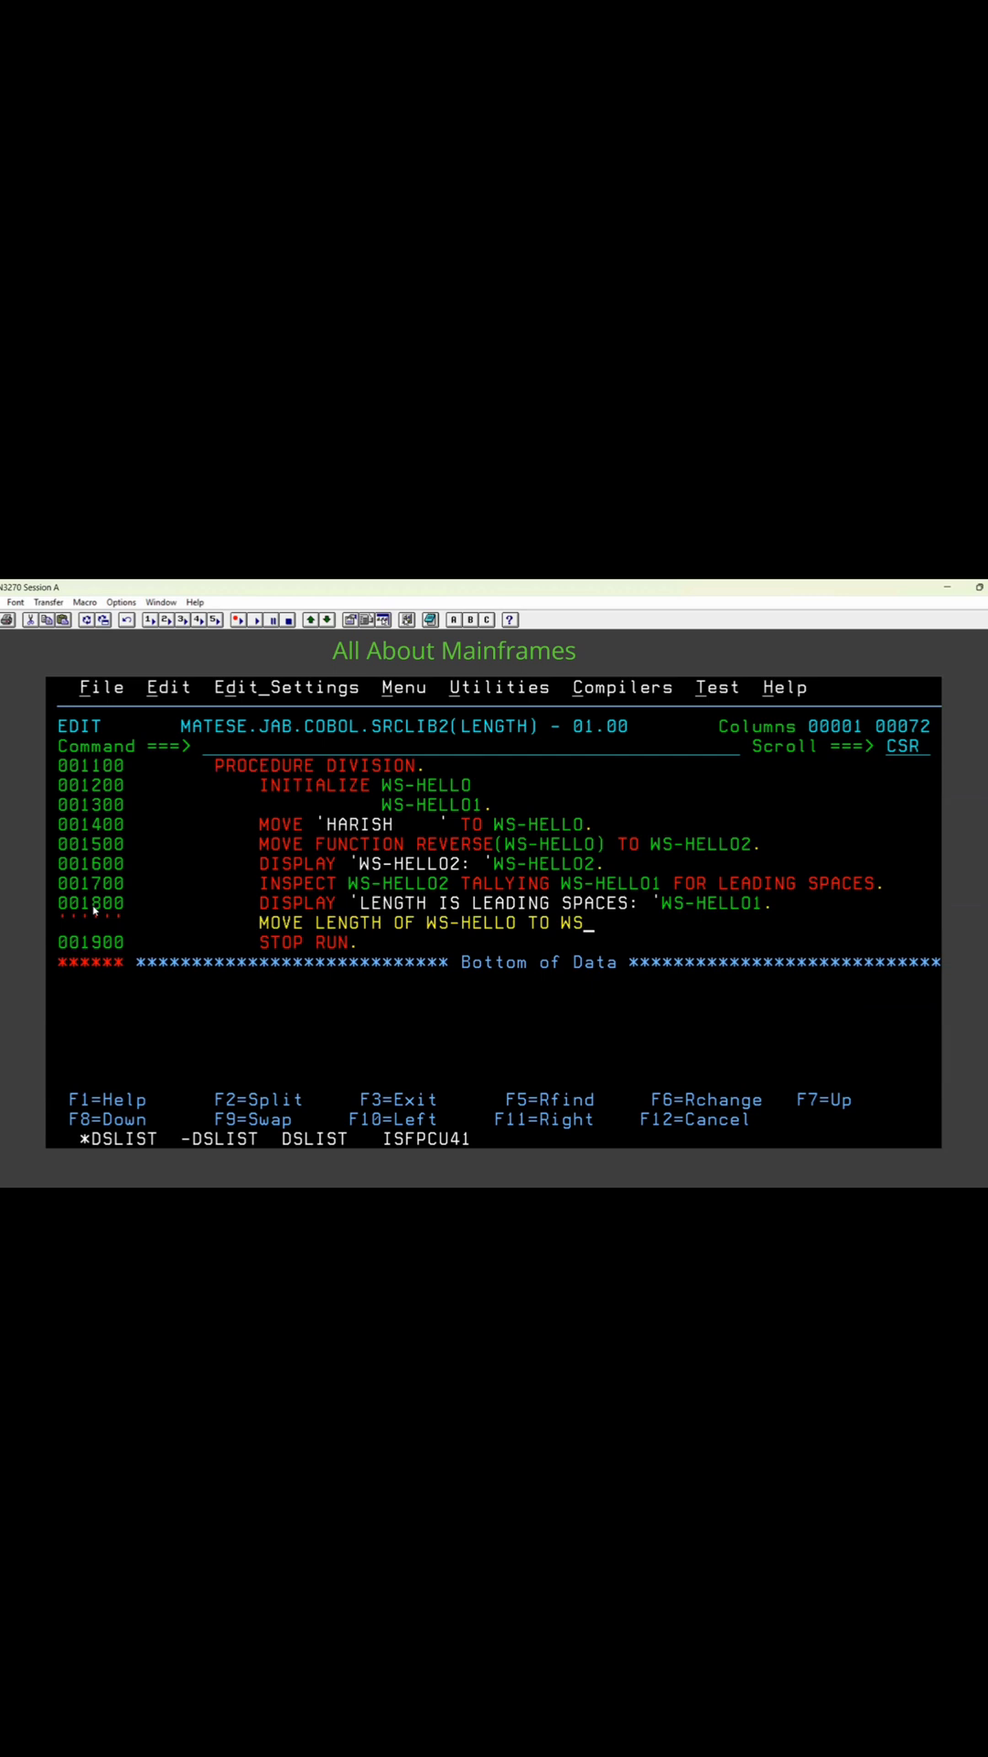
text(-HELLO3.)
key(Return)
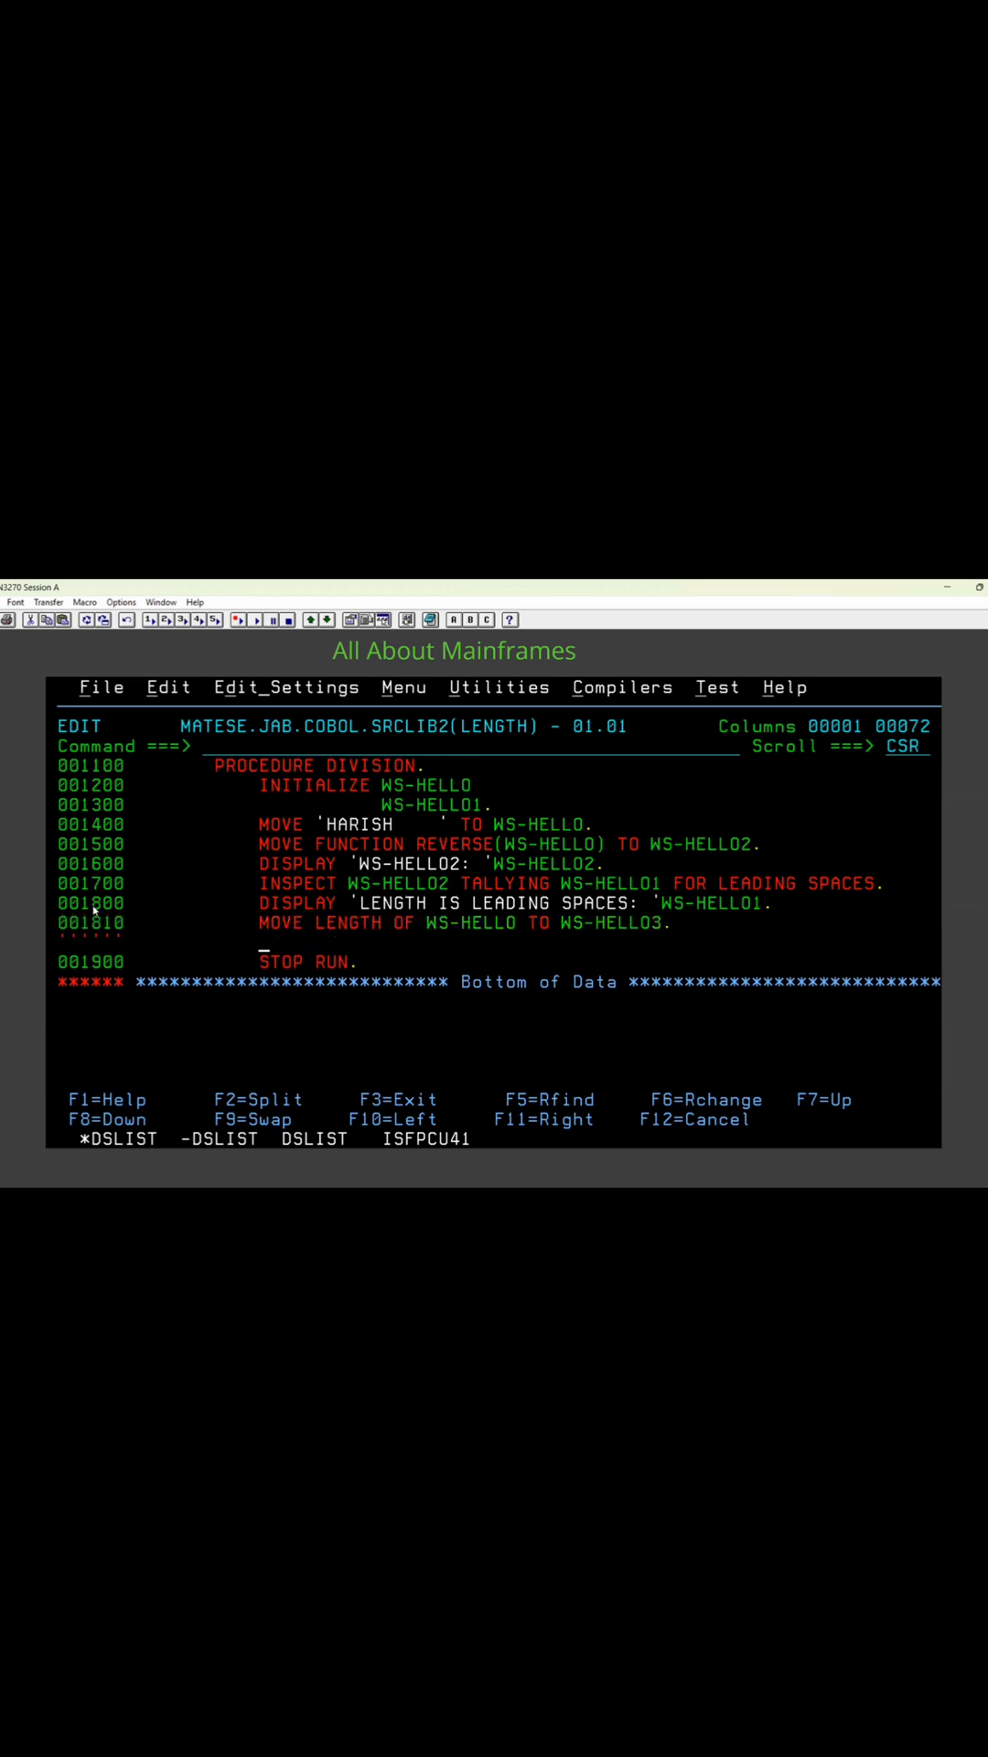
scroll(255, 821, up, 3)
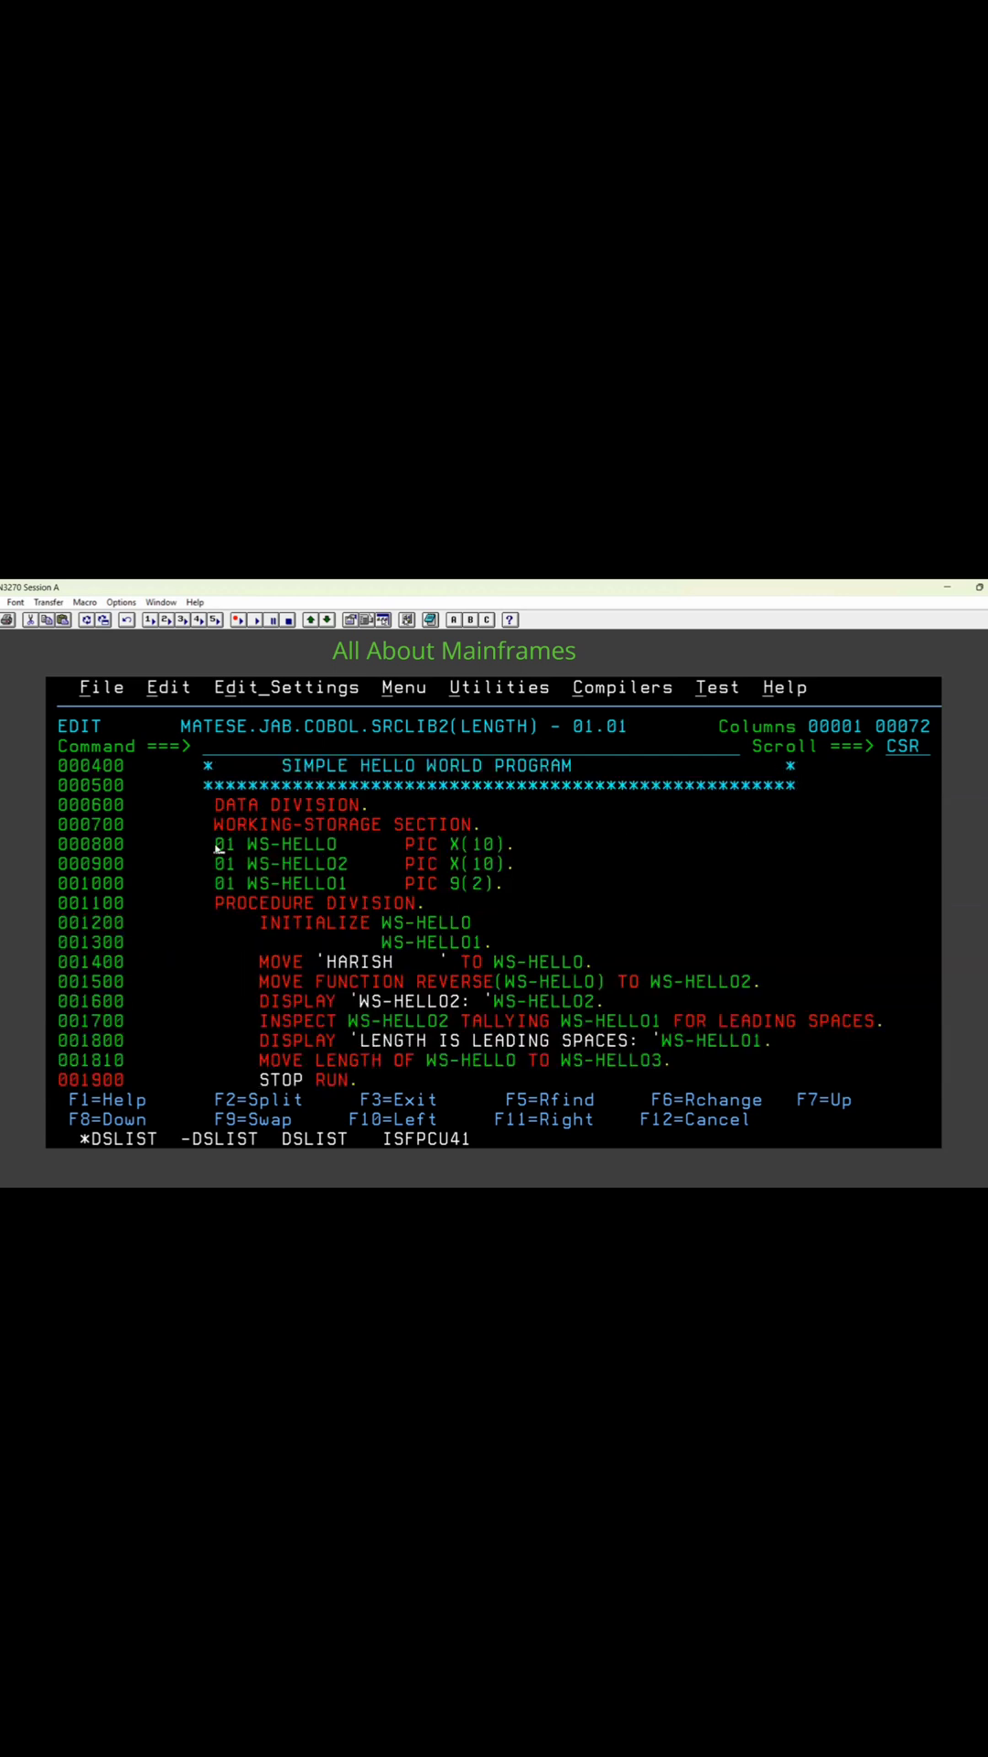
Duplicate the WS-HELLO1 declaration as a new WS-HELLO3 PIC 9(2) field.
key(F8)
scroll(216, 848, up, 3)
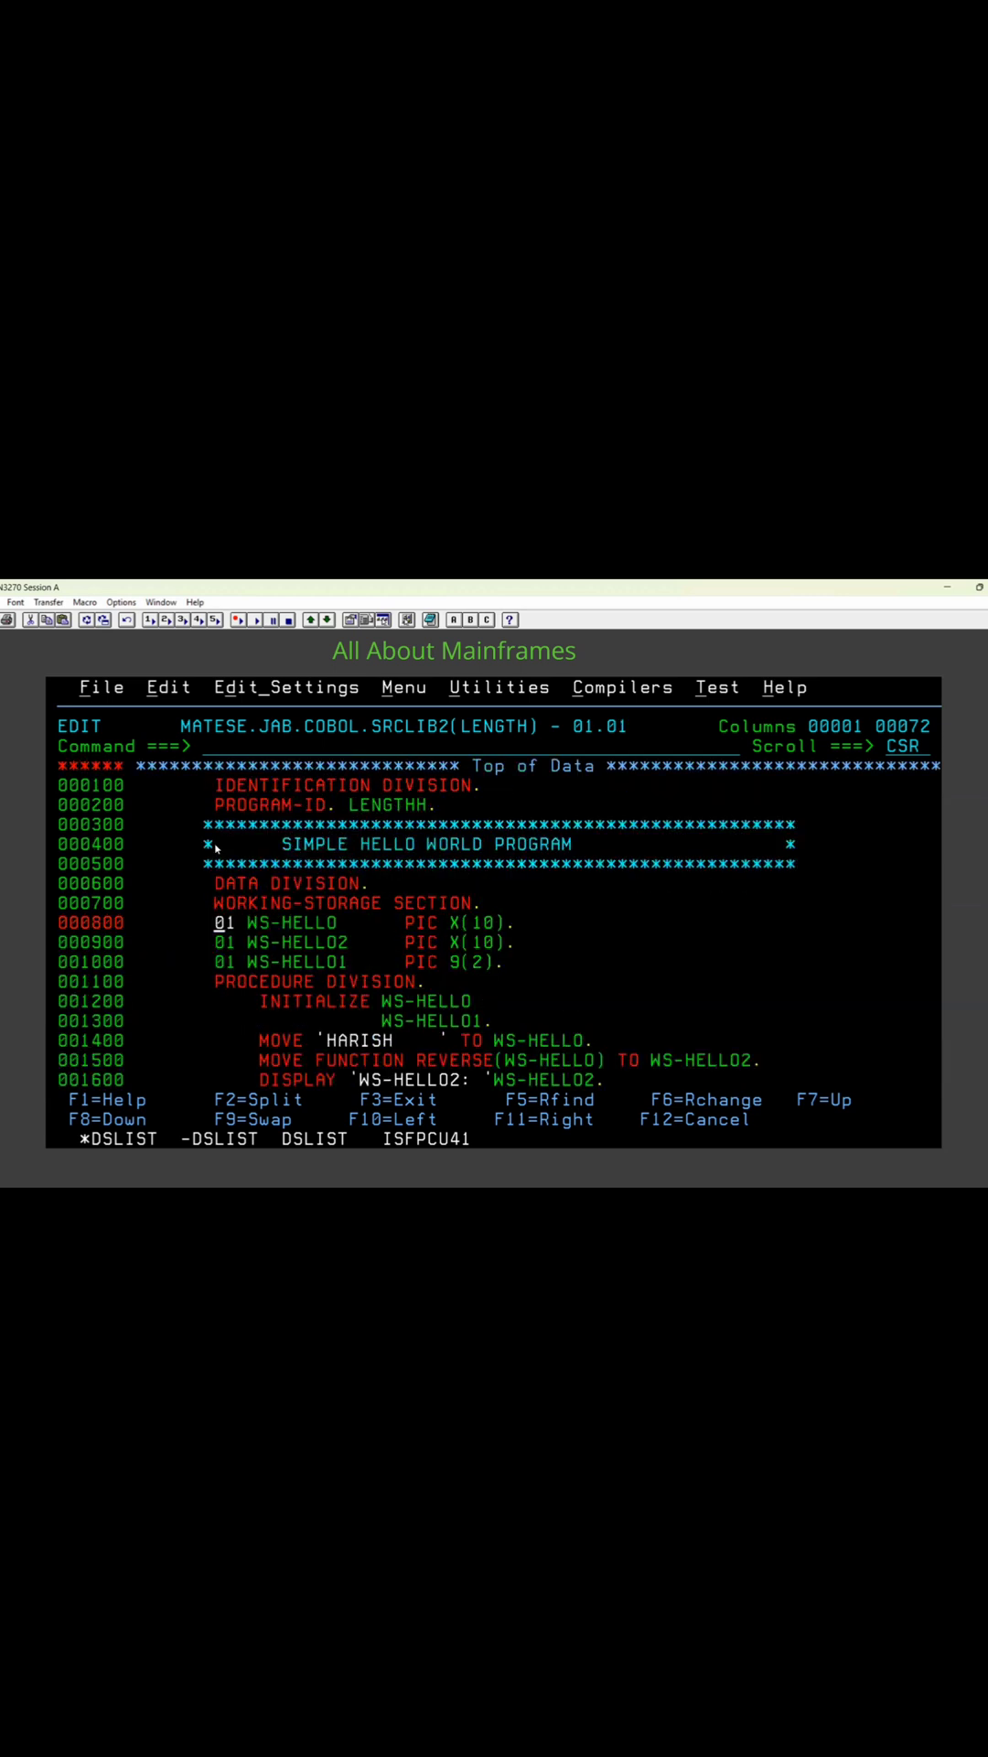
click(216, 904)
key(F8)
click(107, 833)
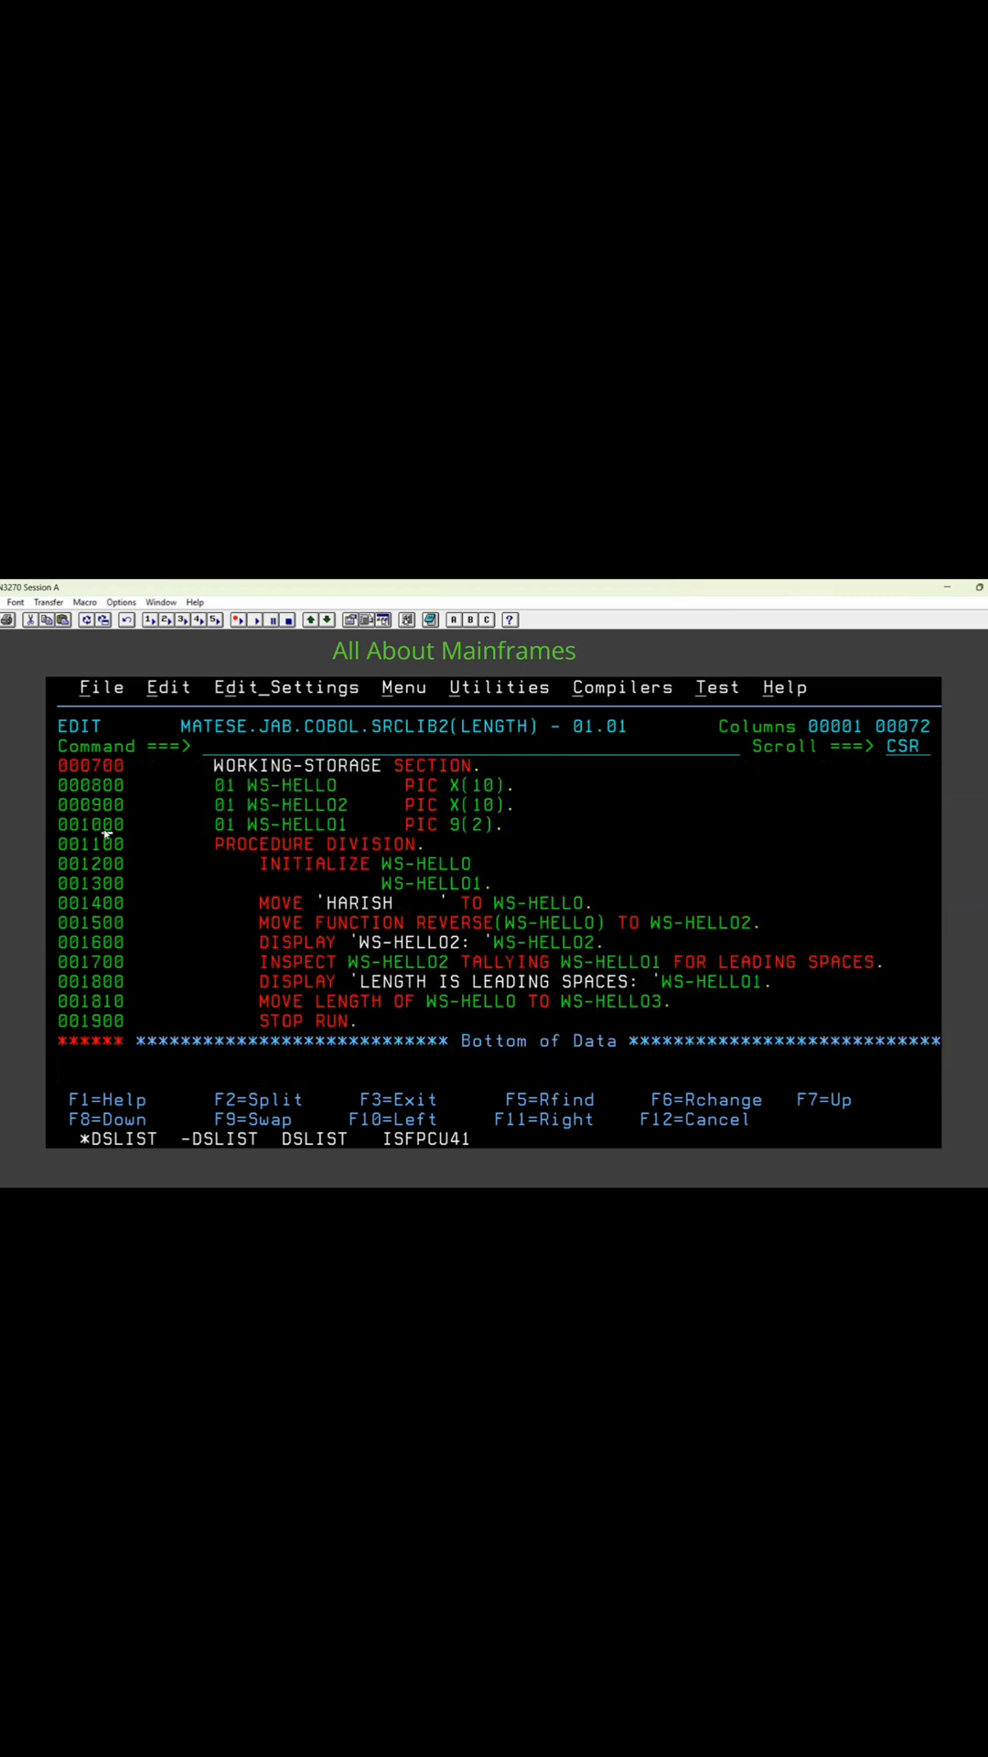
text(r)
key(Return)
text(3     PIC 9(2).)
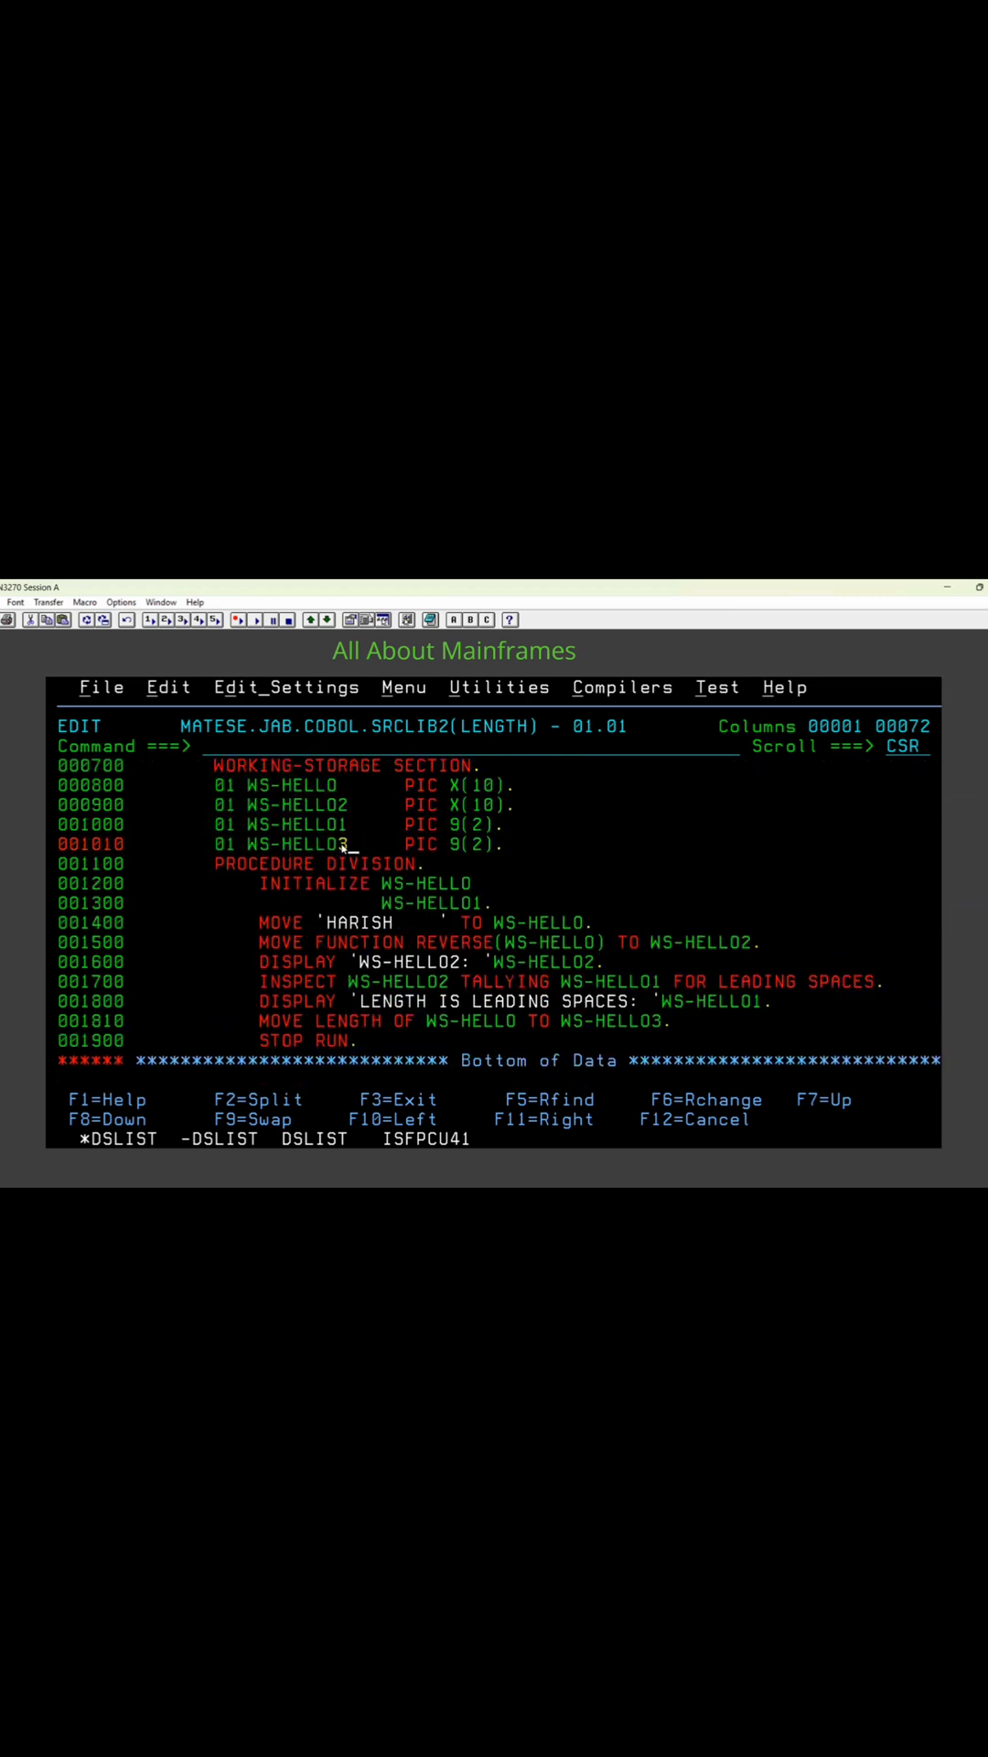
key(Return)
Repeat INITIALIZE line 001300 twice, renaming the copies to WS-HELLO2 and WS-HELLO3.
click(105, 906)
text(r2)
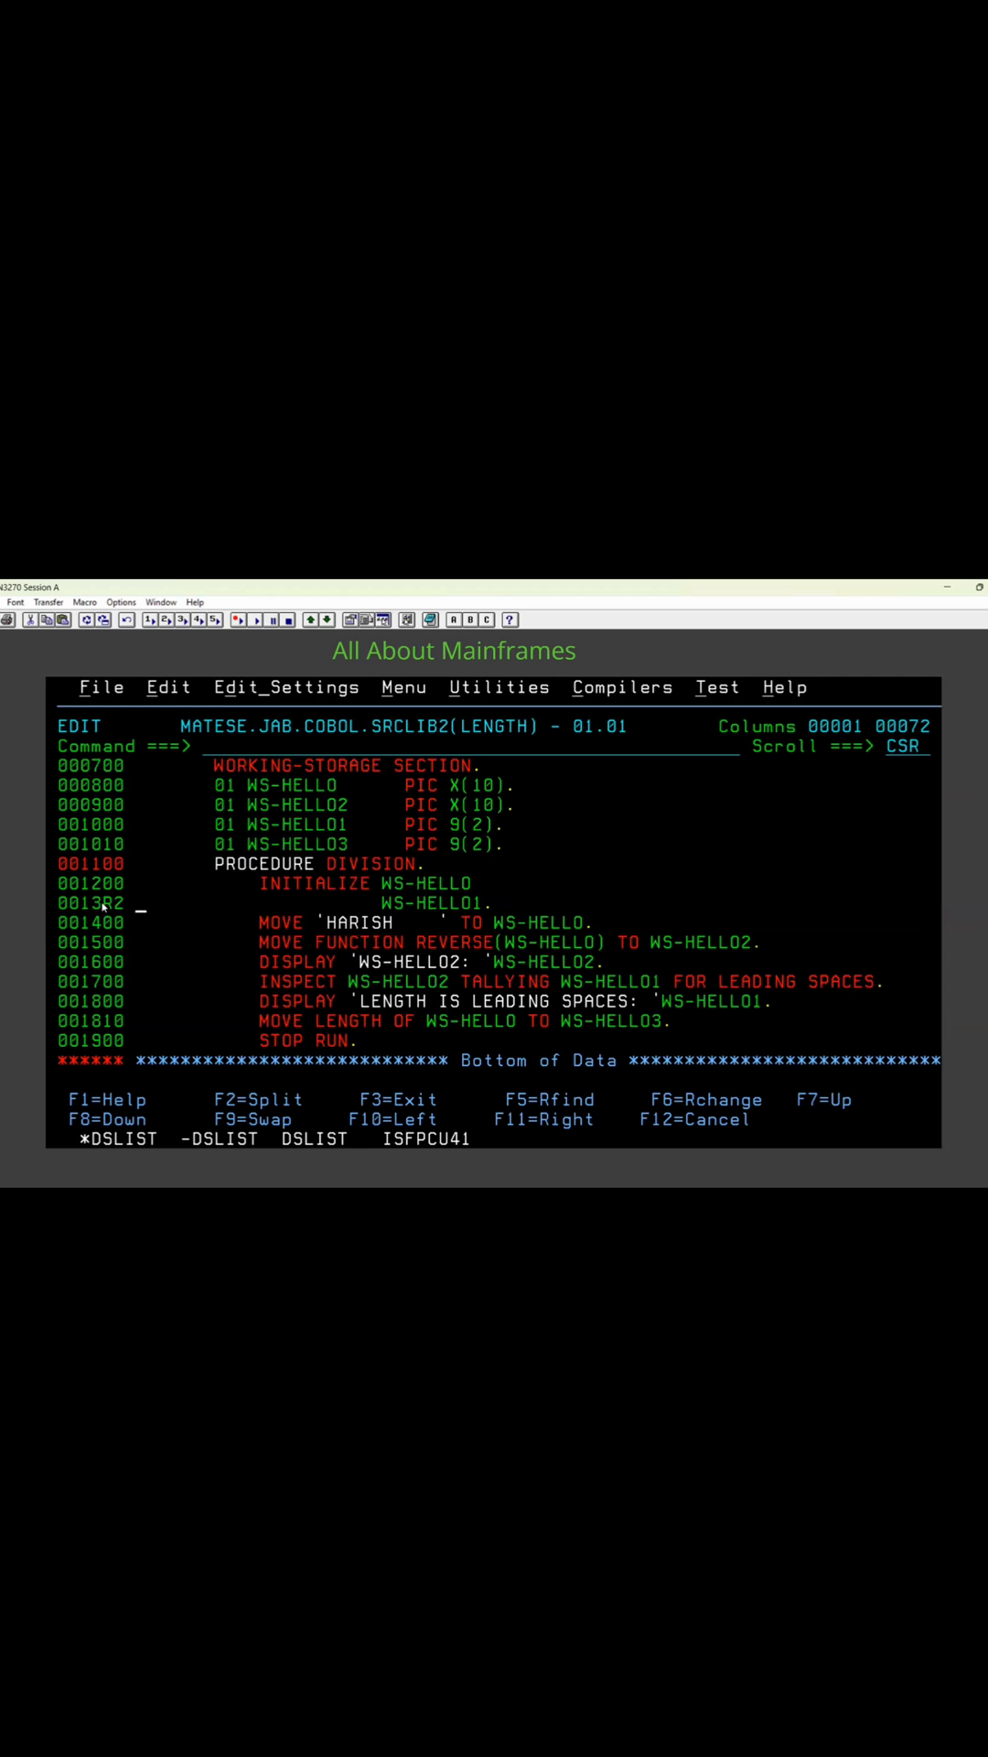
key(Return)
click(476, 922)
text(23)
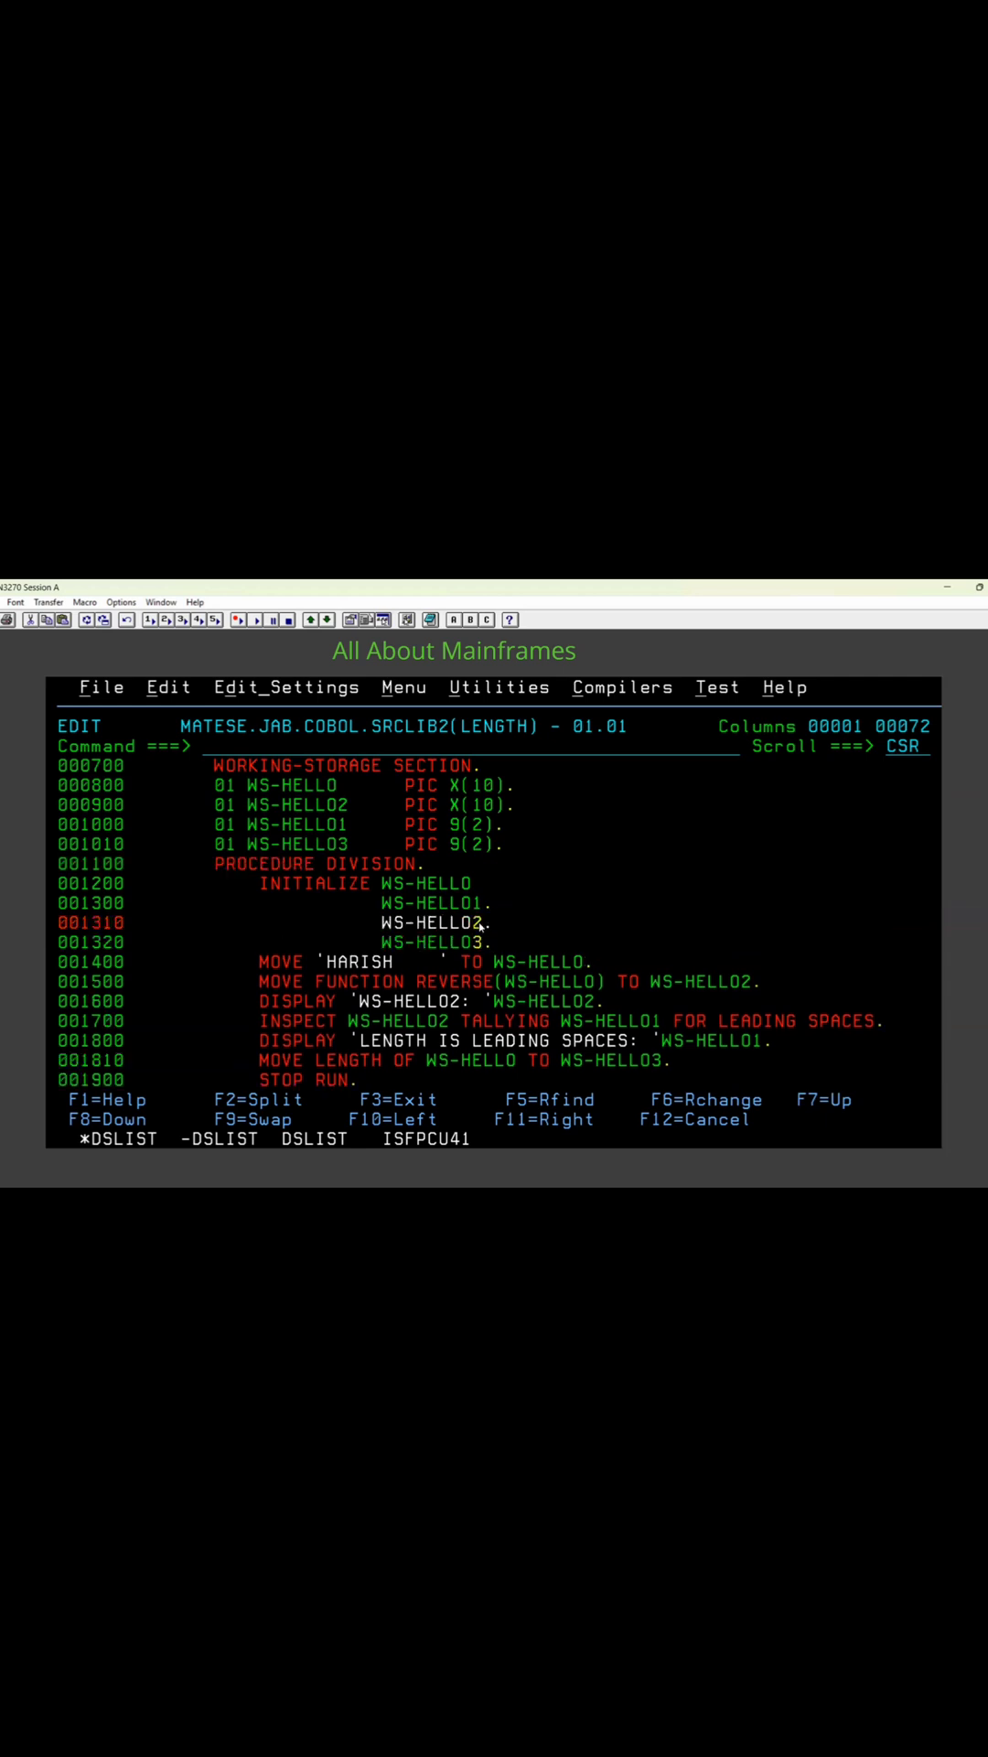
key(Return)
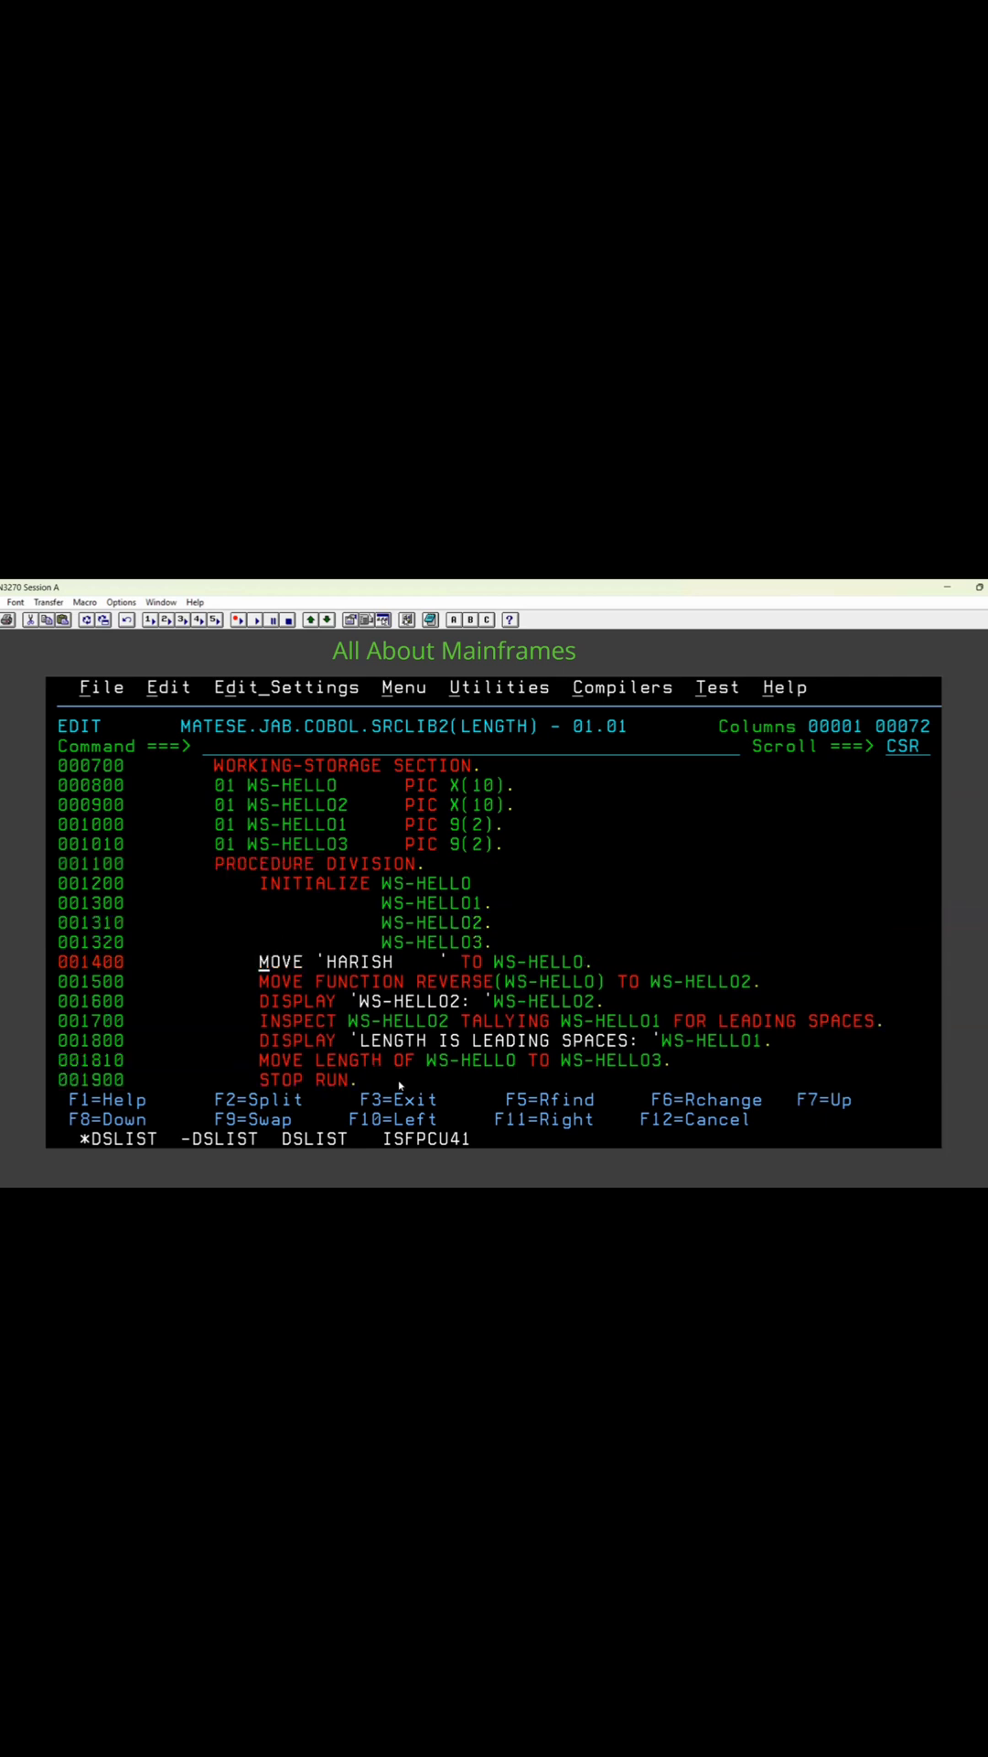
drag(661, 1031, 764, 1051)
drag(560, 1051, 661, 1061)
click(379, 1002)
drag(327, 955, 394, 975)
drag(328, 953, 436, 967)
click(436, 968)
drag(326, 956, 445, 967)
click(404, 971)
drag(396, 962, 444, 967)
drag(345, 1023, 450, 1031)
click(711, 1024)
drag(711, 1023, 870, 1027)
click(669, 1044)
drag(661, 1038, 756, 1045)
click(363, 1066)
mouse_move(326, 961)
mouse_down()
mouse_move(339, 971)
mouse_move(434, 968)
mouse_up()
click(512, 1074)
drag(664, 1043, 752, 1050)
drag(561, 1060, 654, 1065)
drag(325, 960, 402, 966)
click(85, 1069)
text(i)
Insert COMPUTE WS-HELLO4 = WS-HELLO3 - WS-HELLO1. after line 001810.
key(Return)
text(COMPUTE WS)
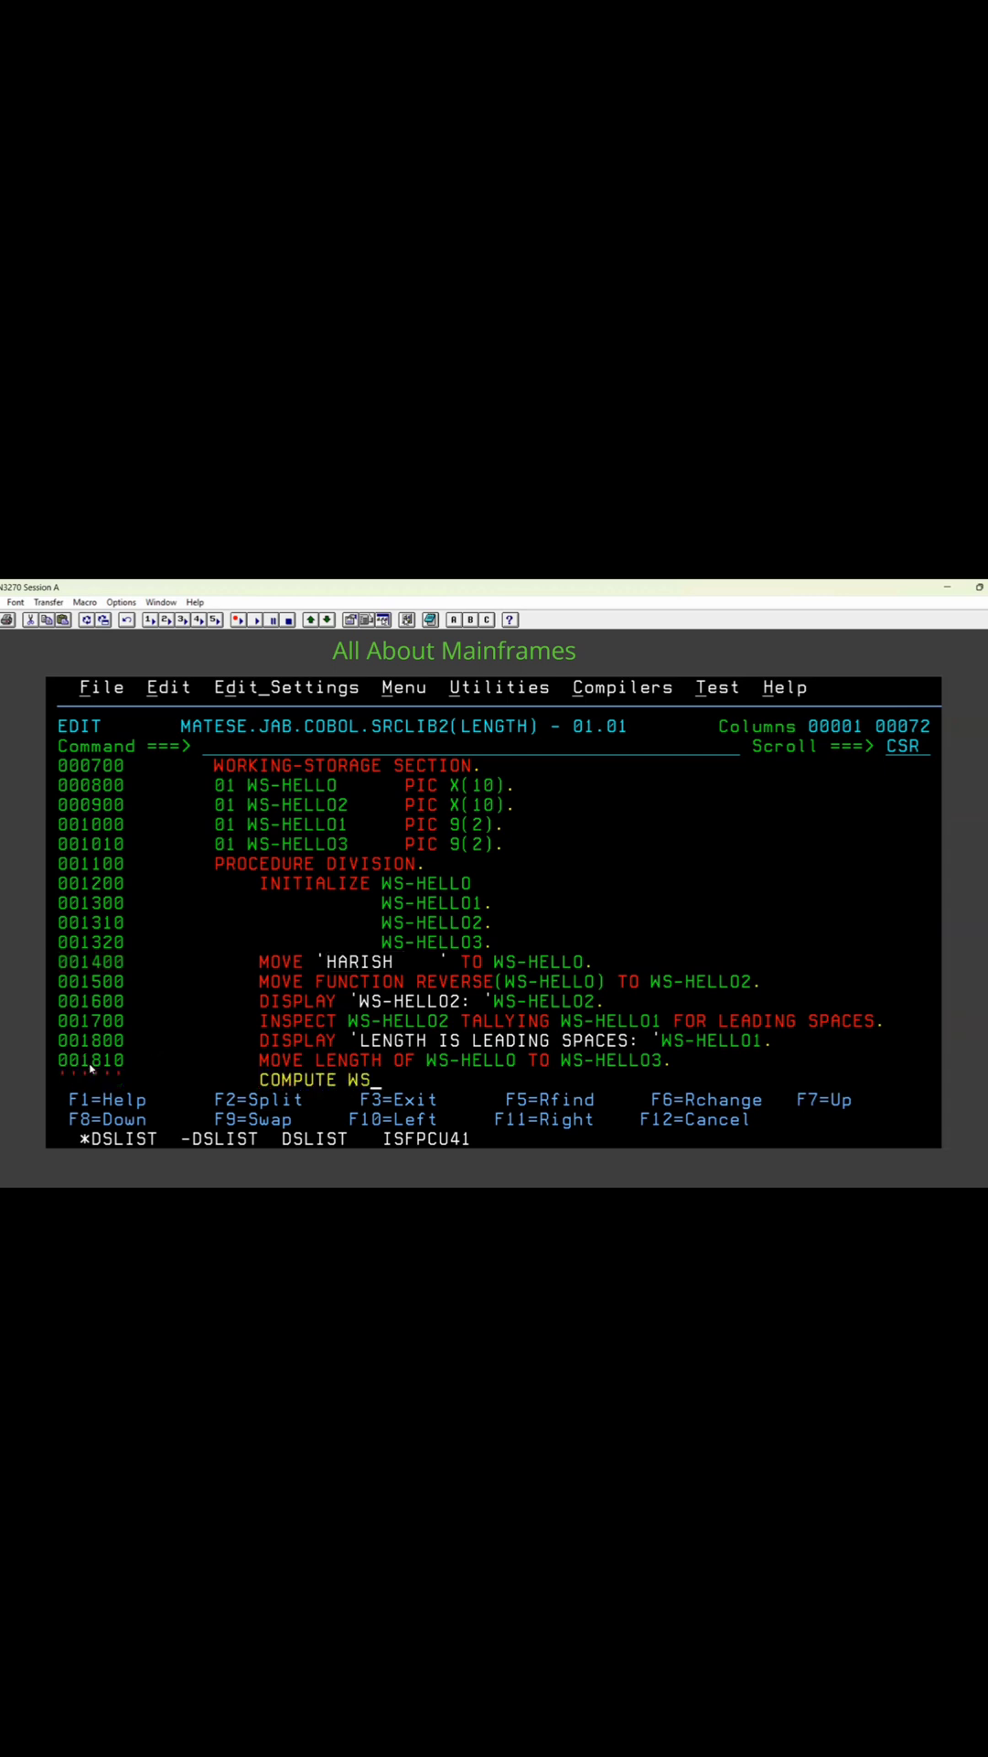
text(-HELLO4 = WS-)
text(HELLO3 - )
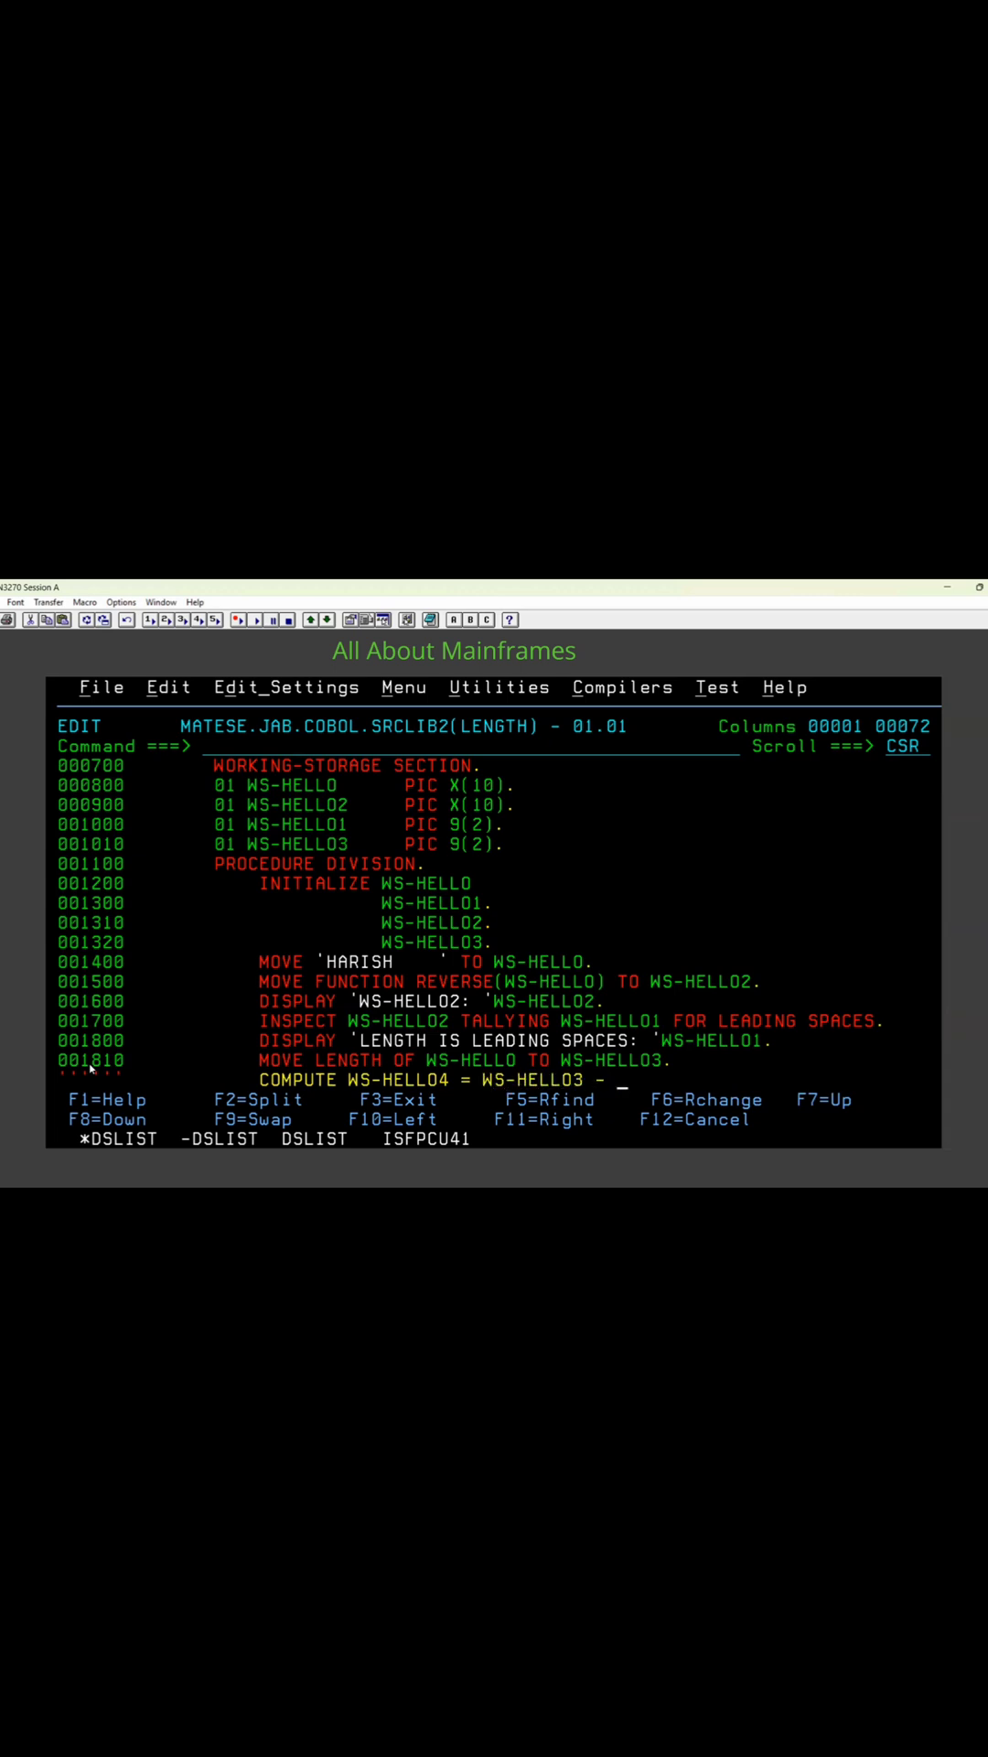
text(WS-HELLO1.)
key(Return)
mouse_move(370, 1013)
mouse_down()
mouse_move(667, 1026)
mouse_move(764, 1006)
mouse_up()
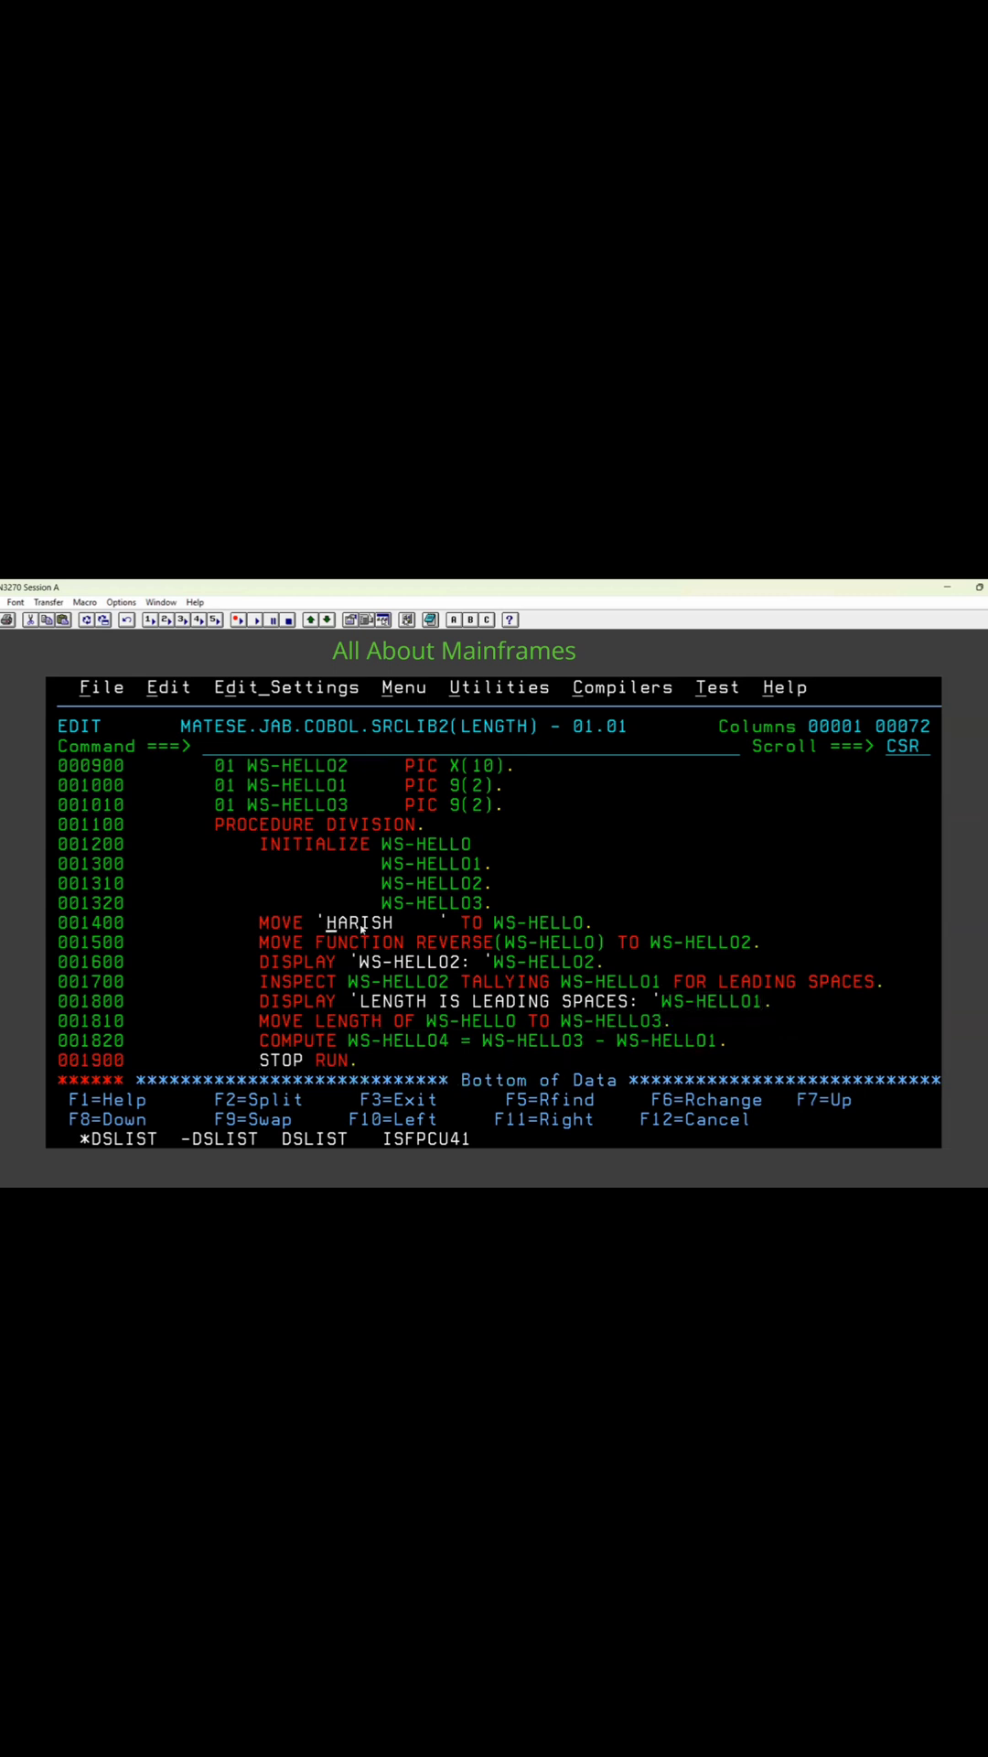
Save the member LENGTH with the SAVE command.
drag(324, 914, 394, 935)
click(303, 749)
text(save)
key(Return)
Duplicate the WS-HELLO3 declaration as WS-HELLO4 PIC 9(2).
click(82, 806)
text(r)
key(Return)
click(344, 825)
text(4     PIC 9(2).)
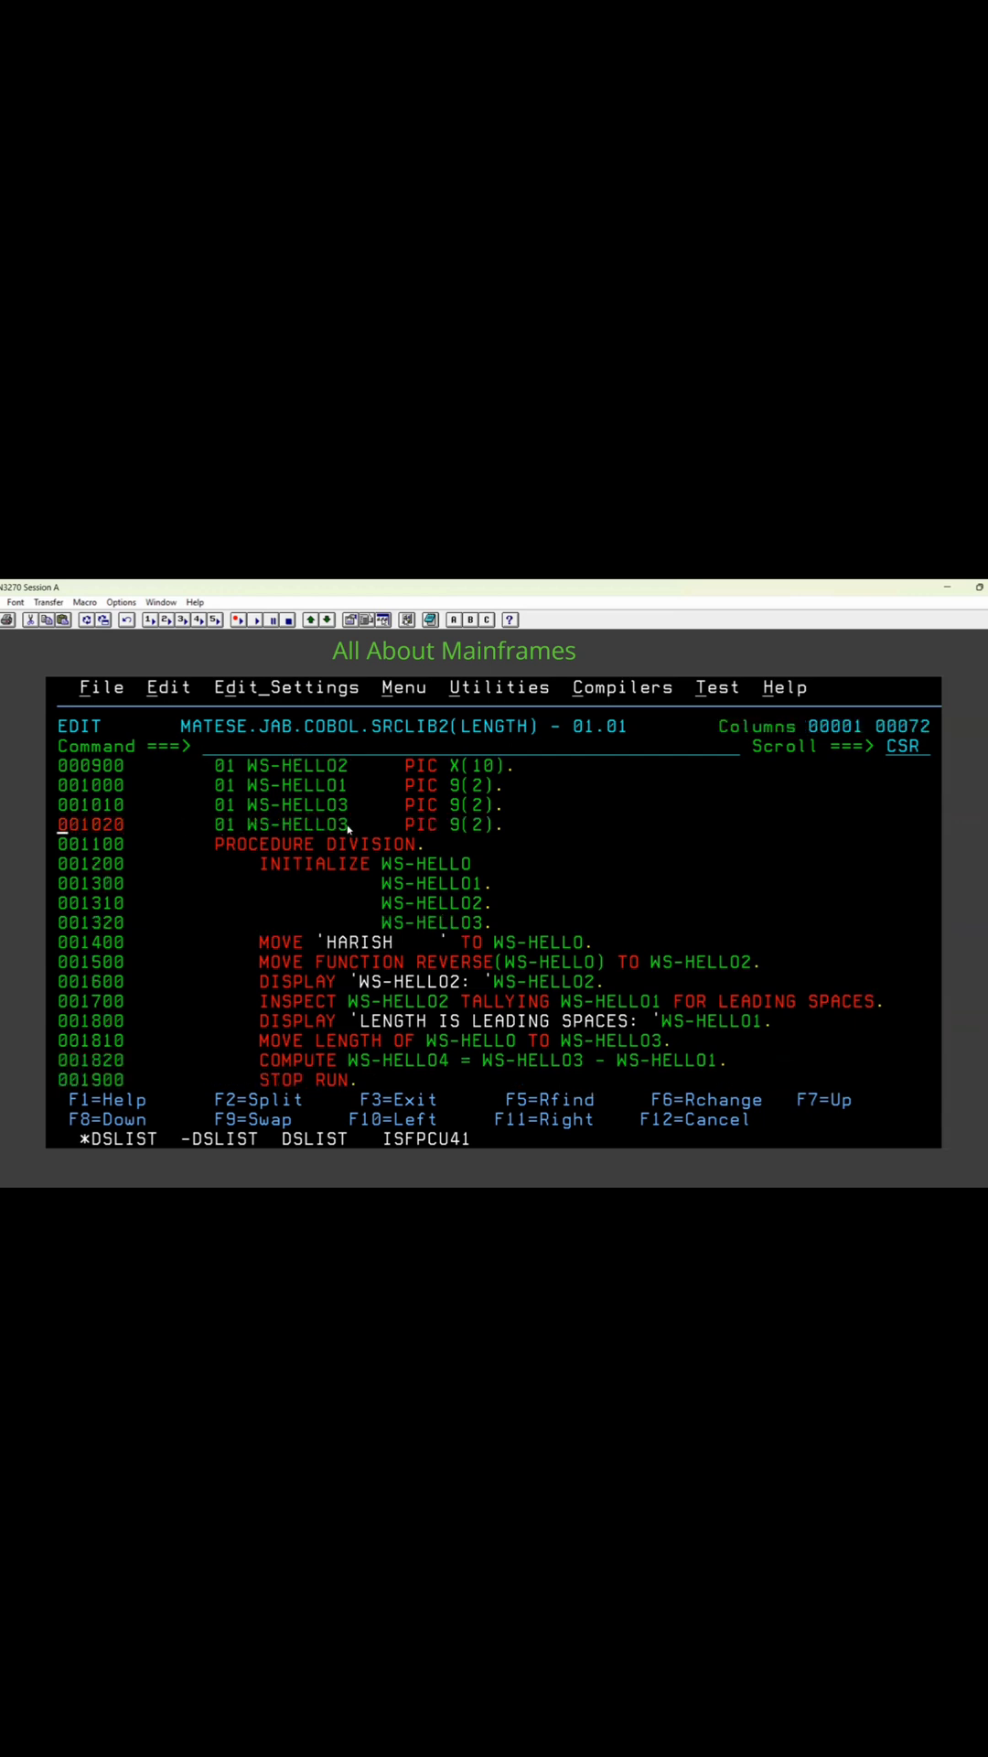
Repeat the INITIALIZE line WS-HELLO3. and change the copy to WS-HELLO4.
click(96, 924)
text(r)
key(Return)
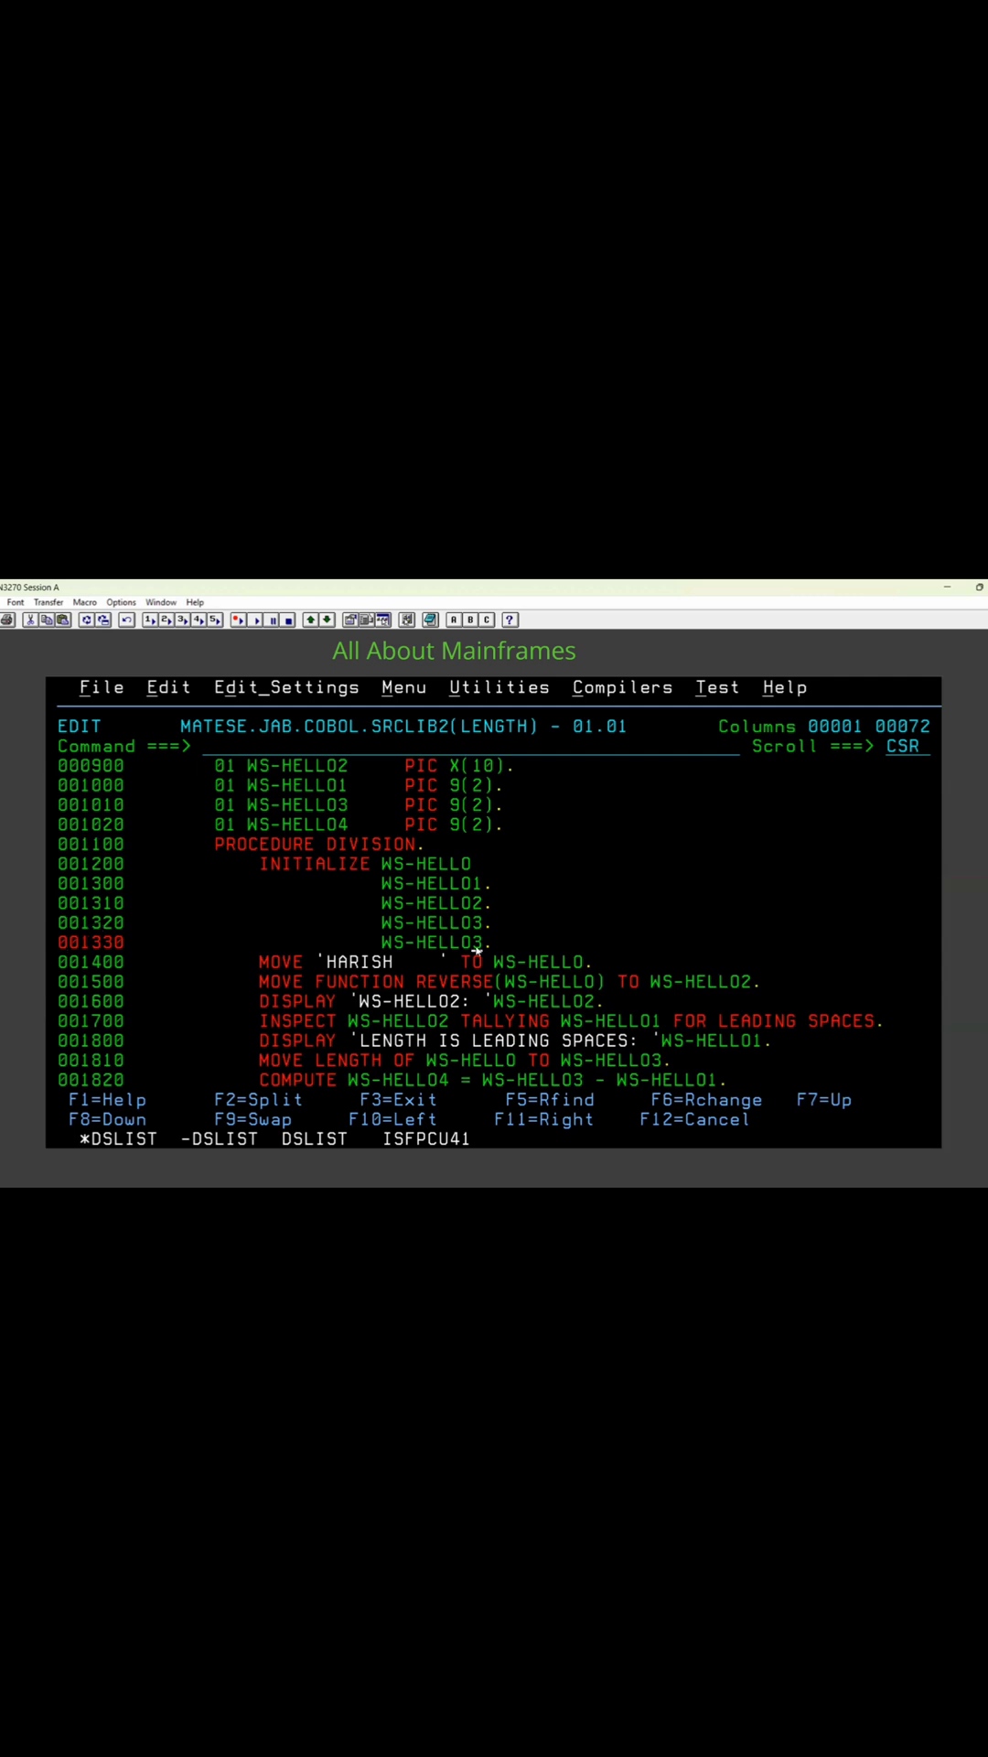
click(481, 942)
text(4)
key(Return)
Extend INITIALIZE line 001200 to list all five fields and delete lines 001300–001330.
click(484, 865)
text(W)
text(S-HELLO1 WS-HE)
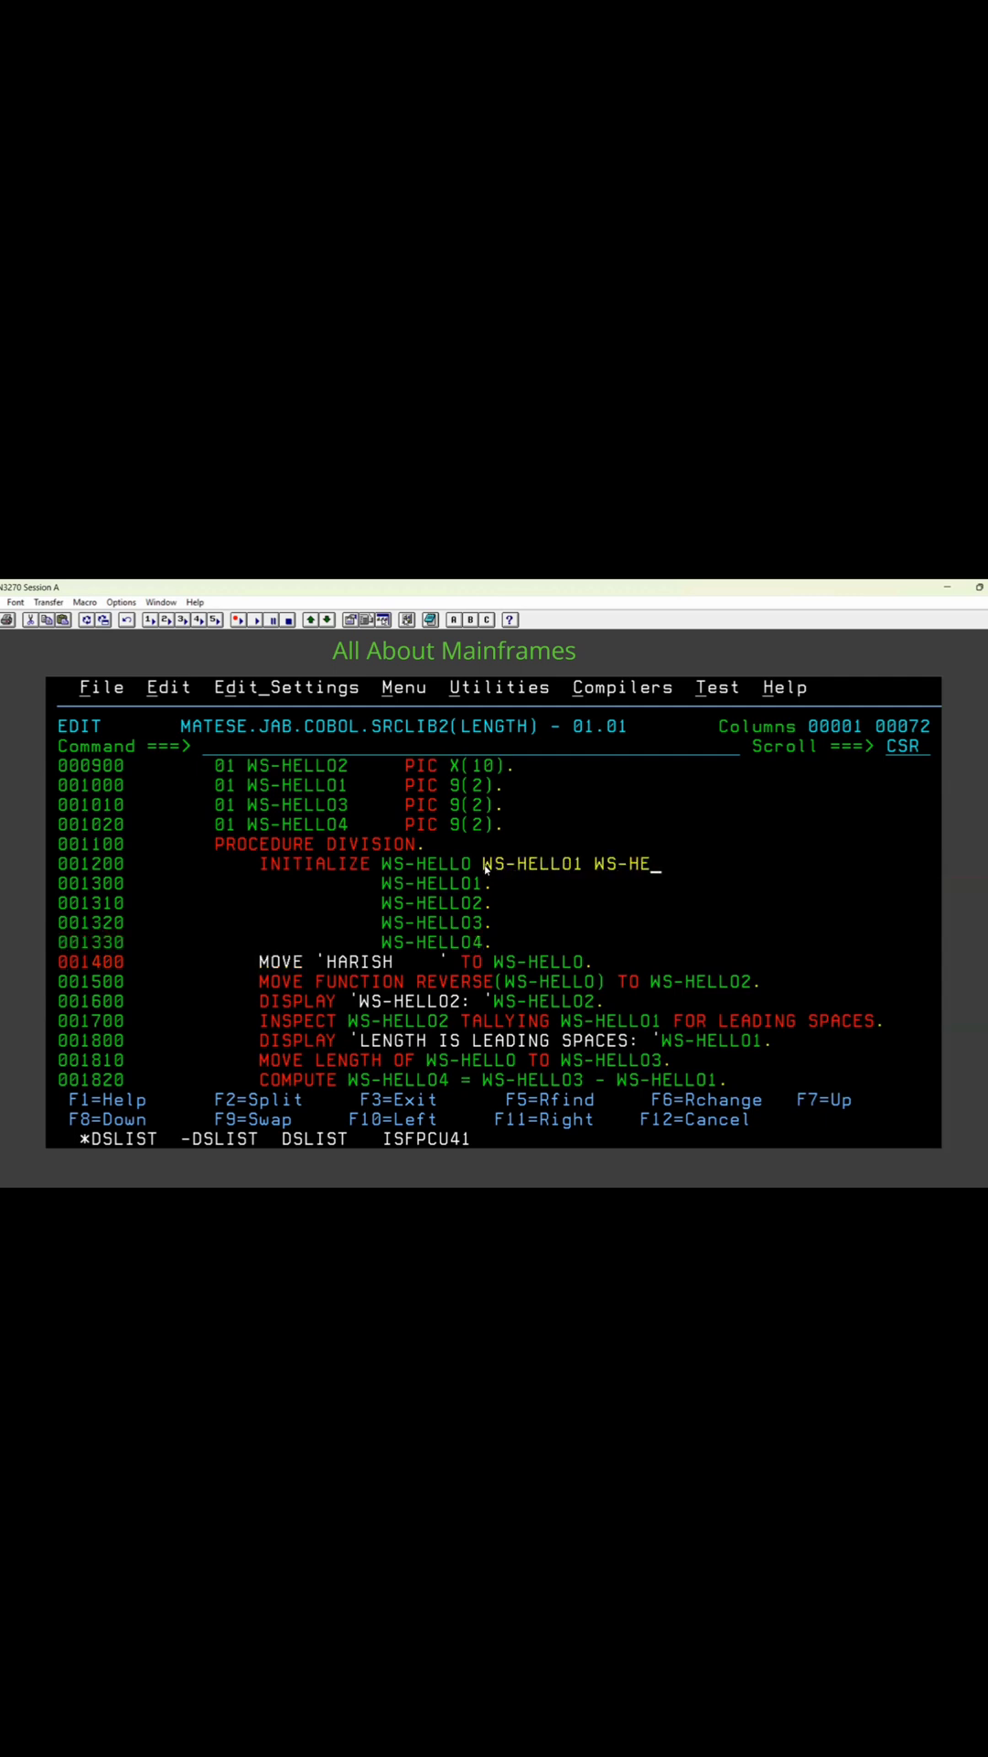
text(LLO2 WS-HELL)
text(O3 WS-HELLO4.)
key(Return)
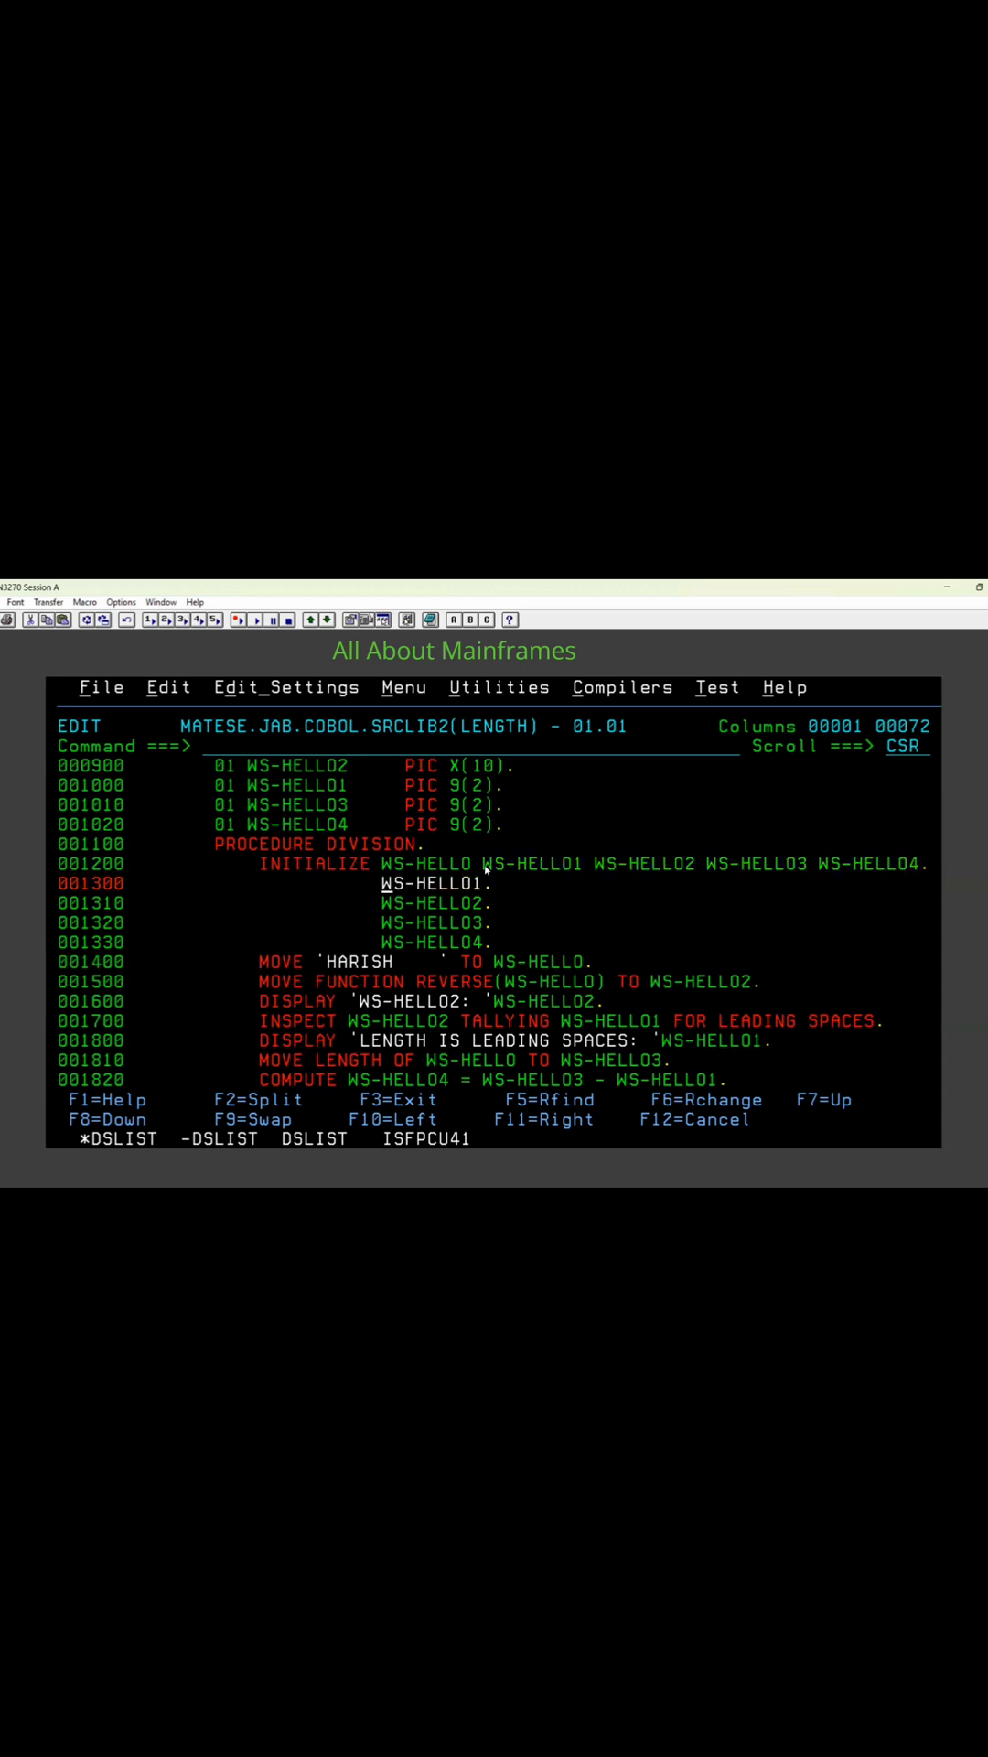
key(shift+Tab)
text(d)
key(Return)
Save LENGTH, submit the COBCOMP job with SUB, then return to the LENGTH session.
click(294, 750)
text(save)
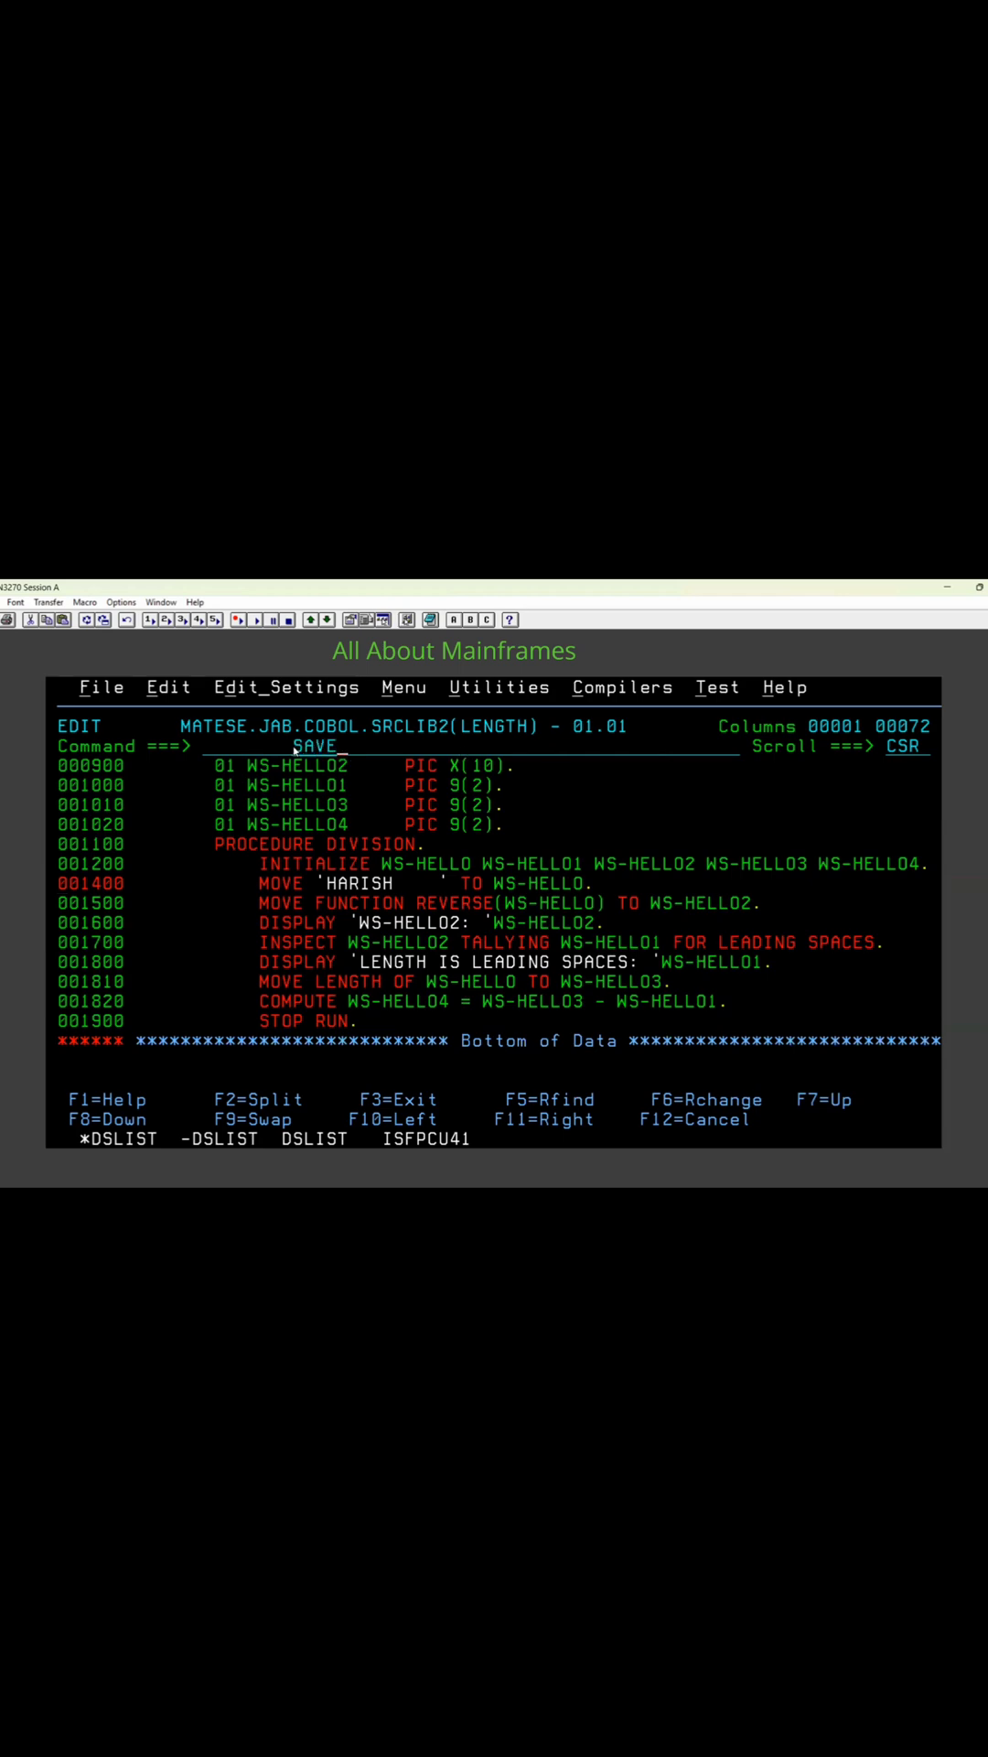
key(Return)
click(235, 1140)
text(ub)
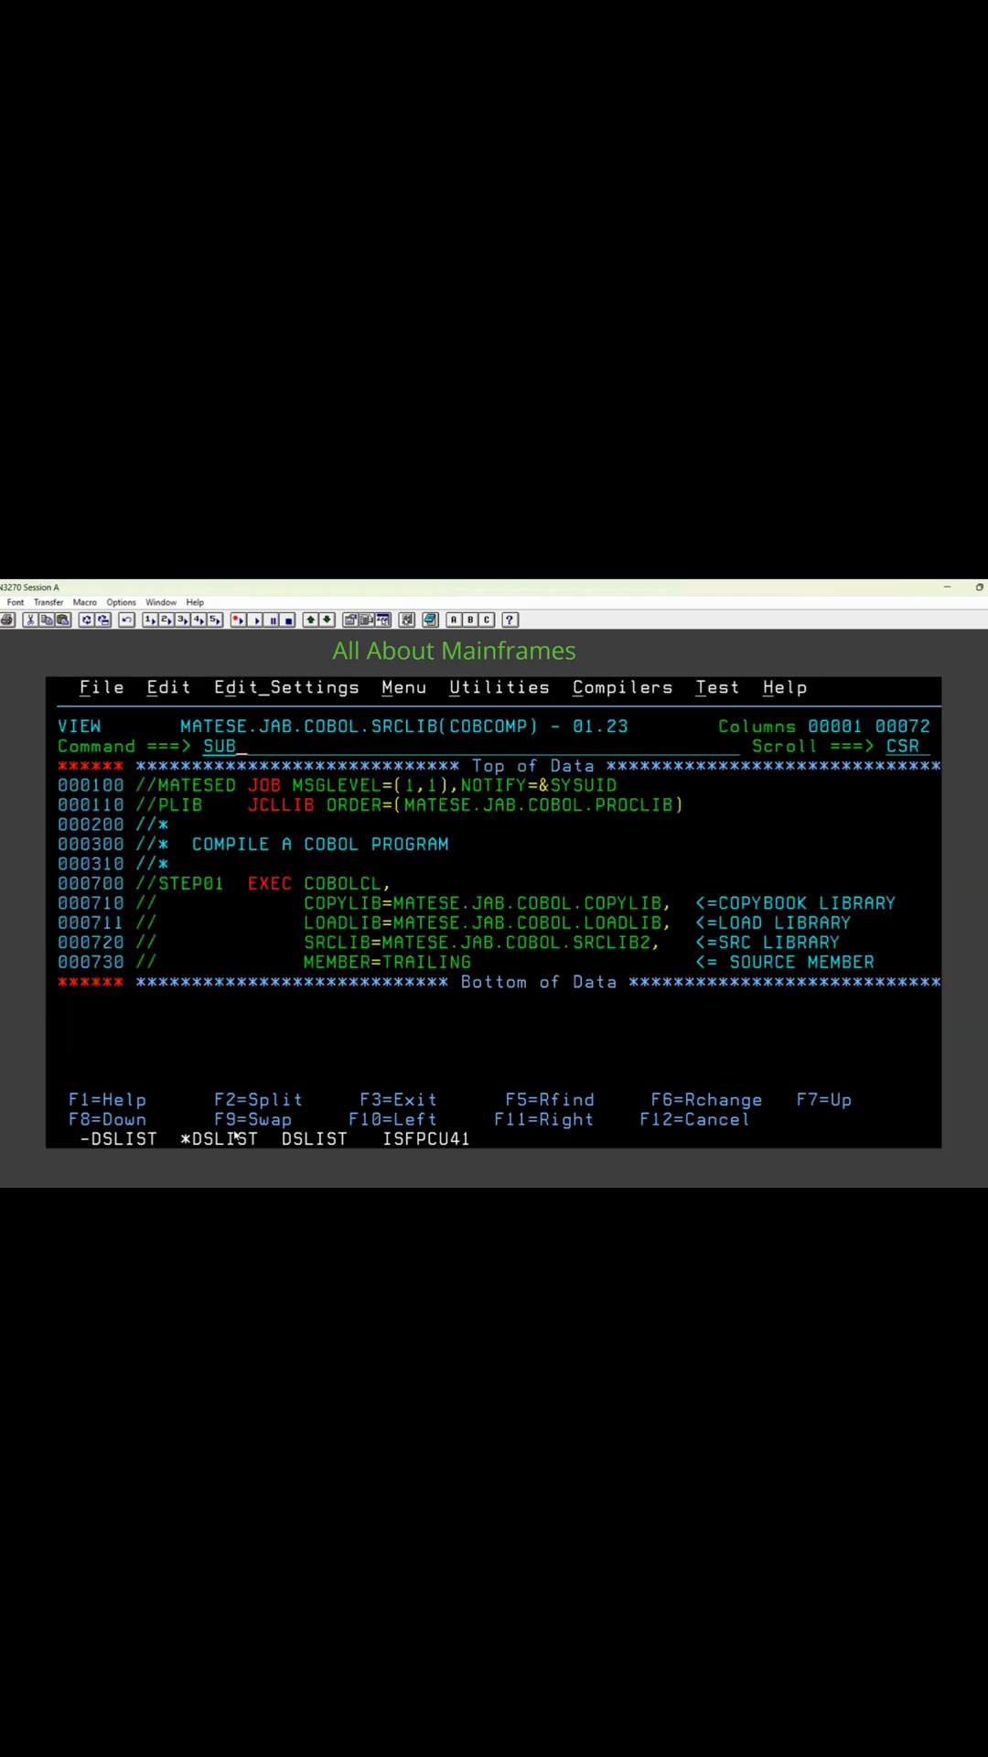
key(Return)
key(Return)
key(Return)
click(141, 1144)
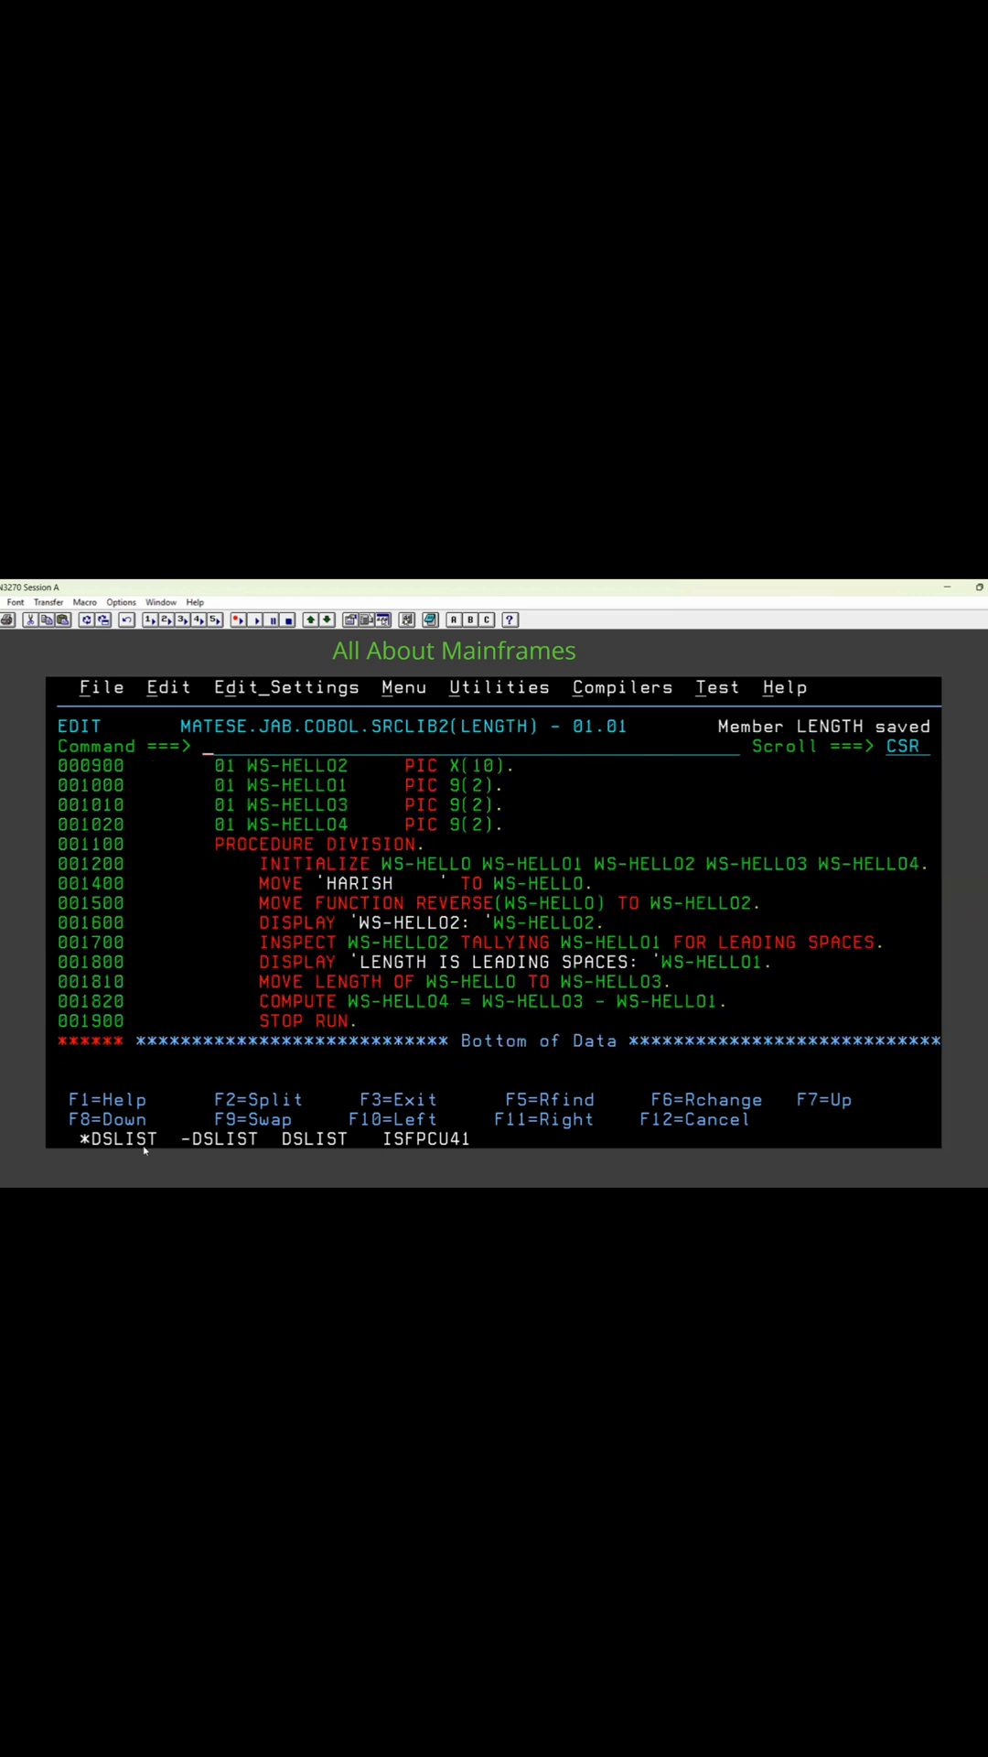
Copy line 001800 to follow the COMPUTE line 001820.
click(90, 961)
text(c)
click(91, 1000)
text(a)
key(Return)
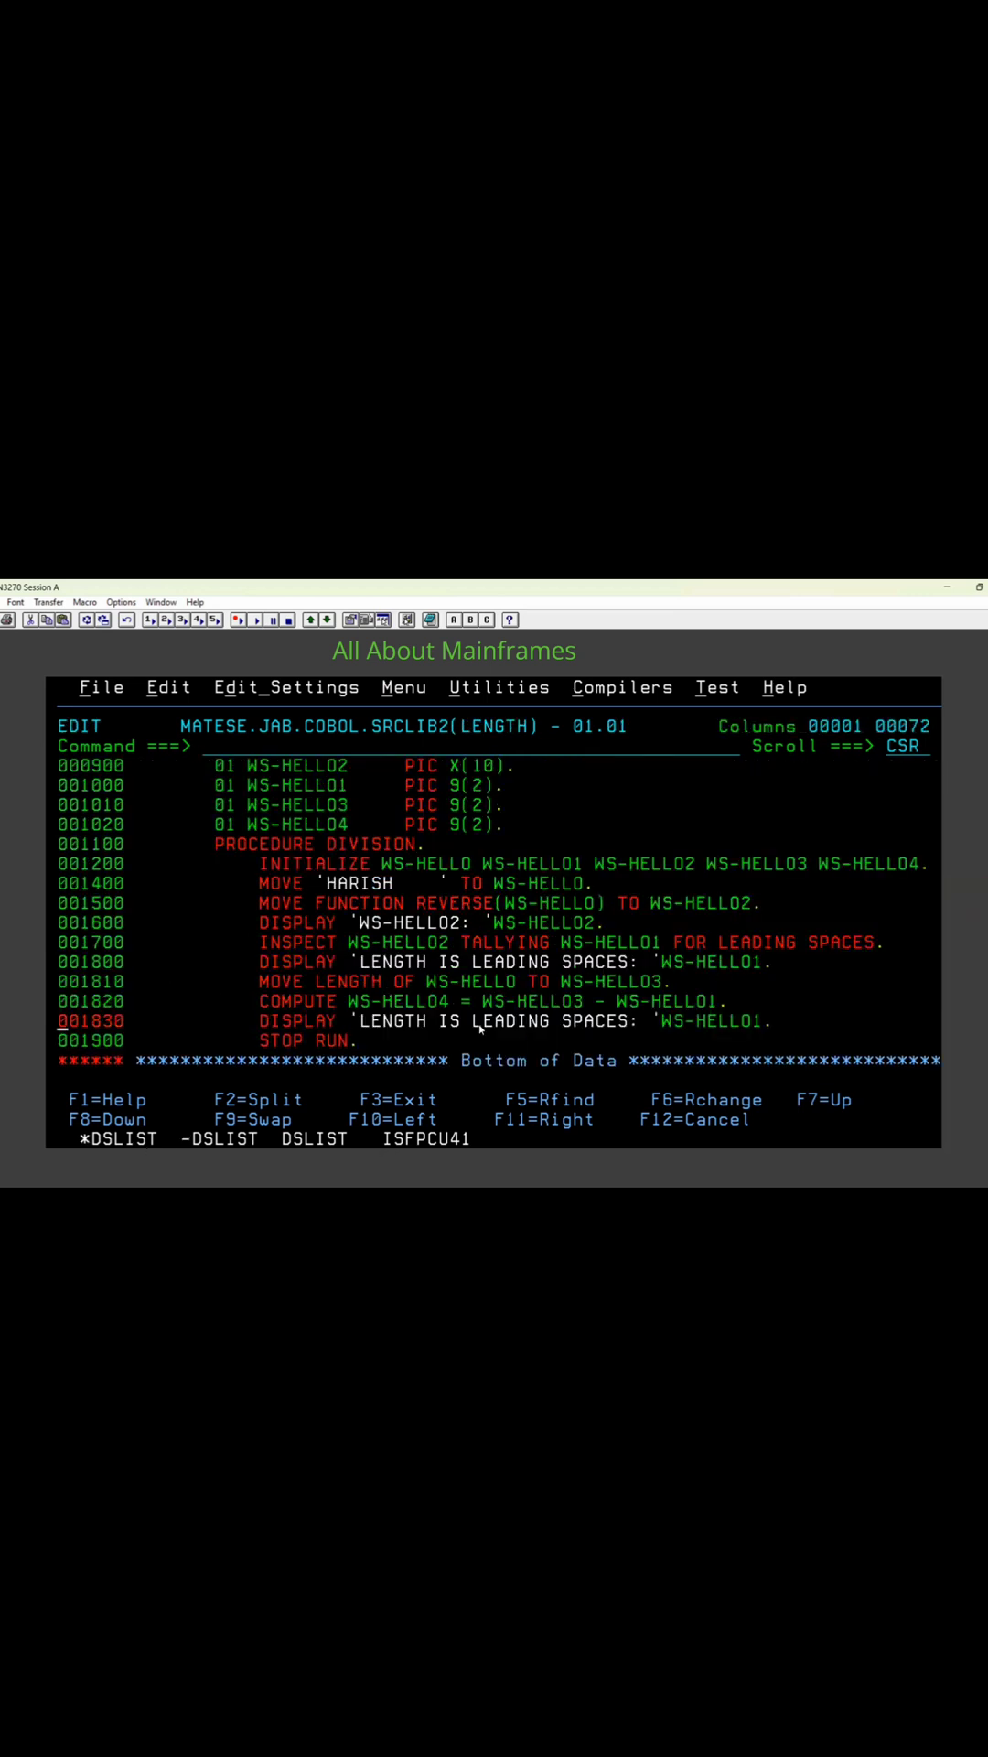
Rewrite the copy as DISPLAY 'ACTUAL LENGTH: ' WS-HELLO4. and save LENGTH.
click(365, 1026)
text(ACTUAL )
text(LENGTH: ')
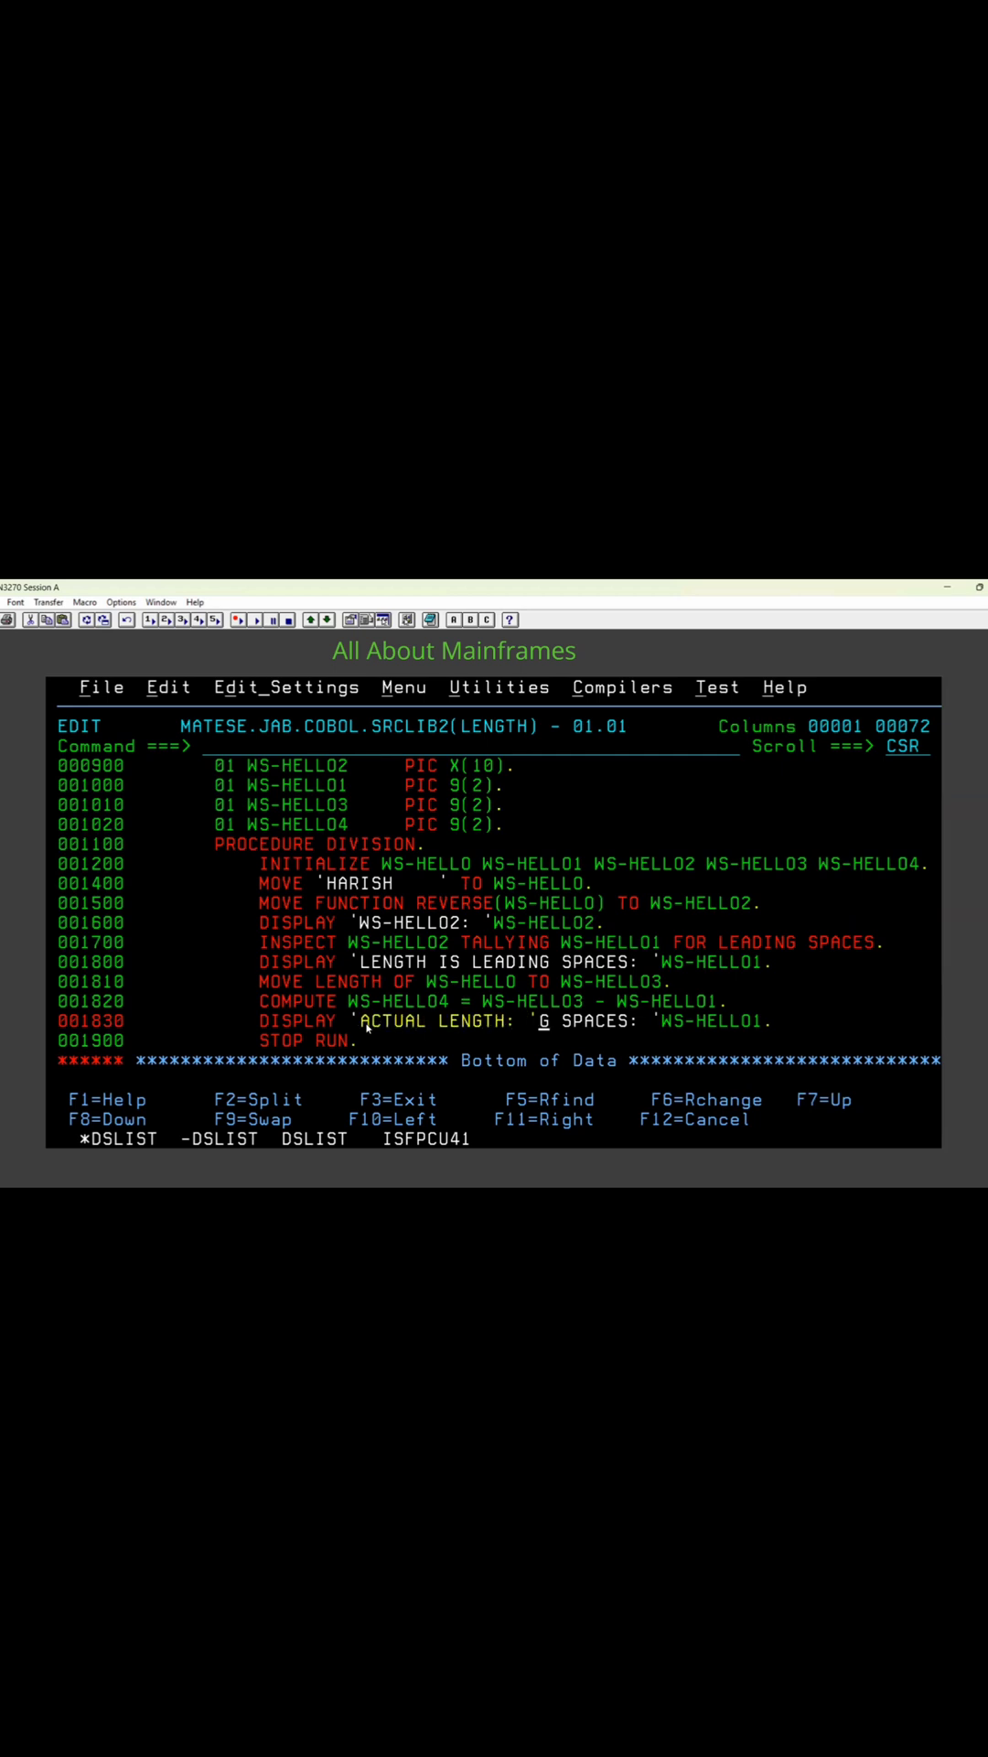
key(Delete)
key(Delete)
key(Delete)
key(Delete)
key(Delete)
key(Delete)
key(Delete)
key(Delete)
key(Delete)
key(Delete)
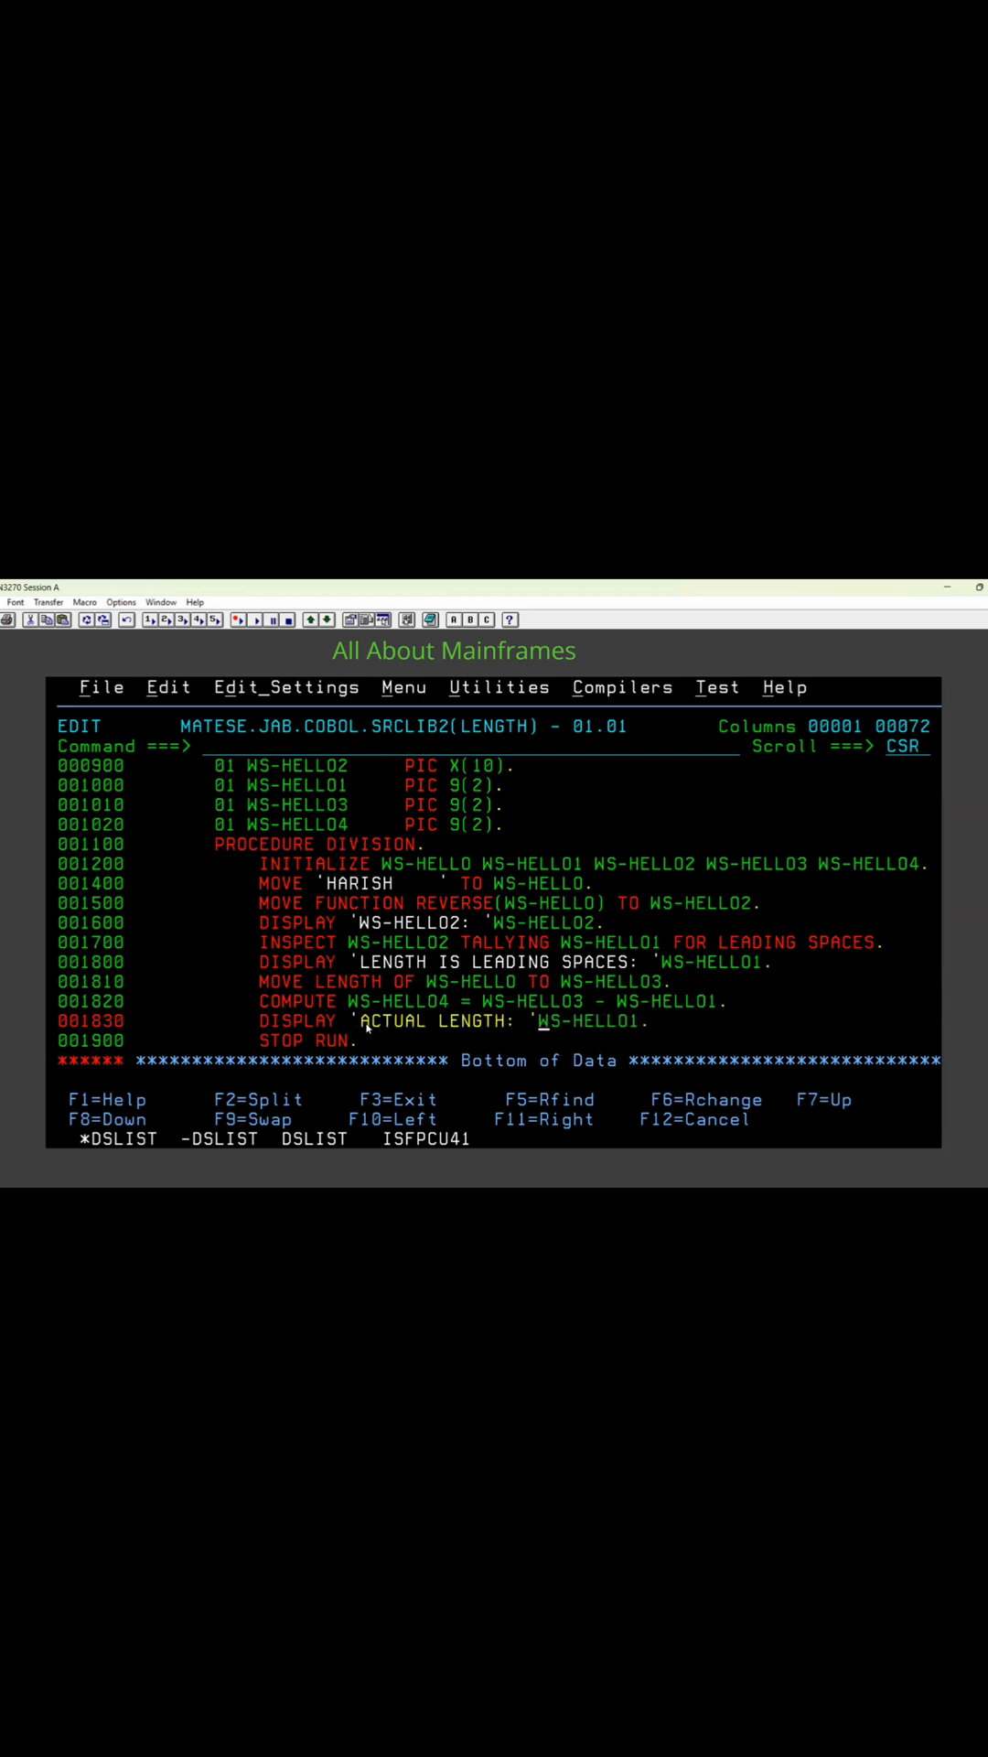
text(0)
key(Left)
text(W)
key(Right)
key(Right)
key(Right)
key(Right)
key(Right)
text(4)
key(Return)
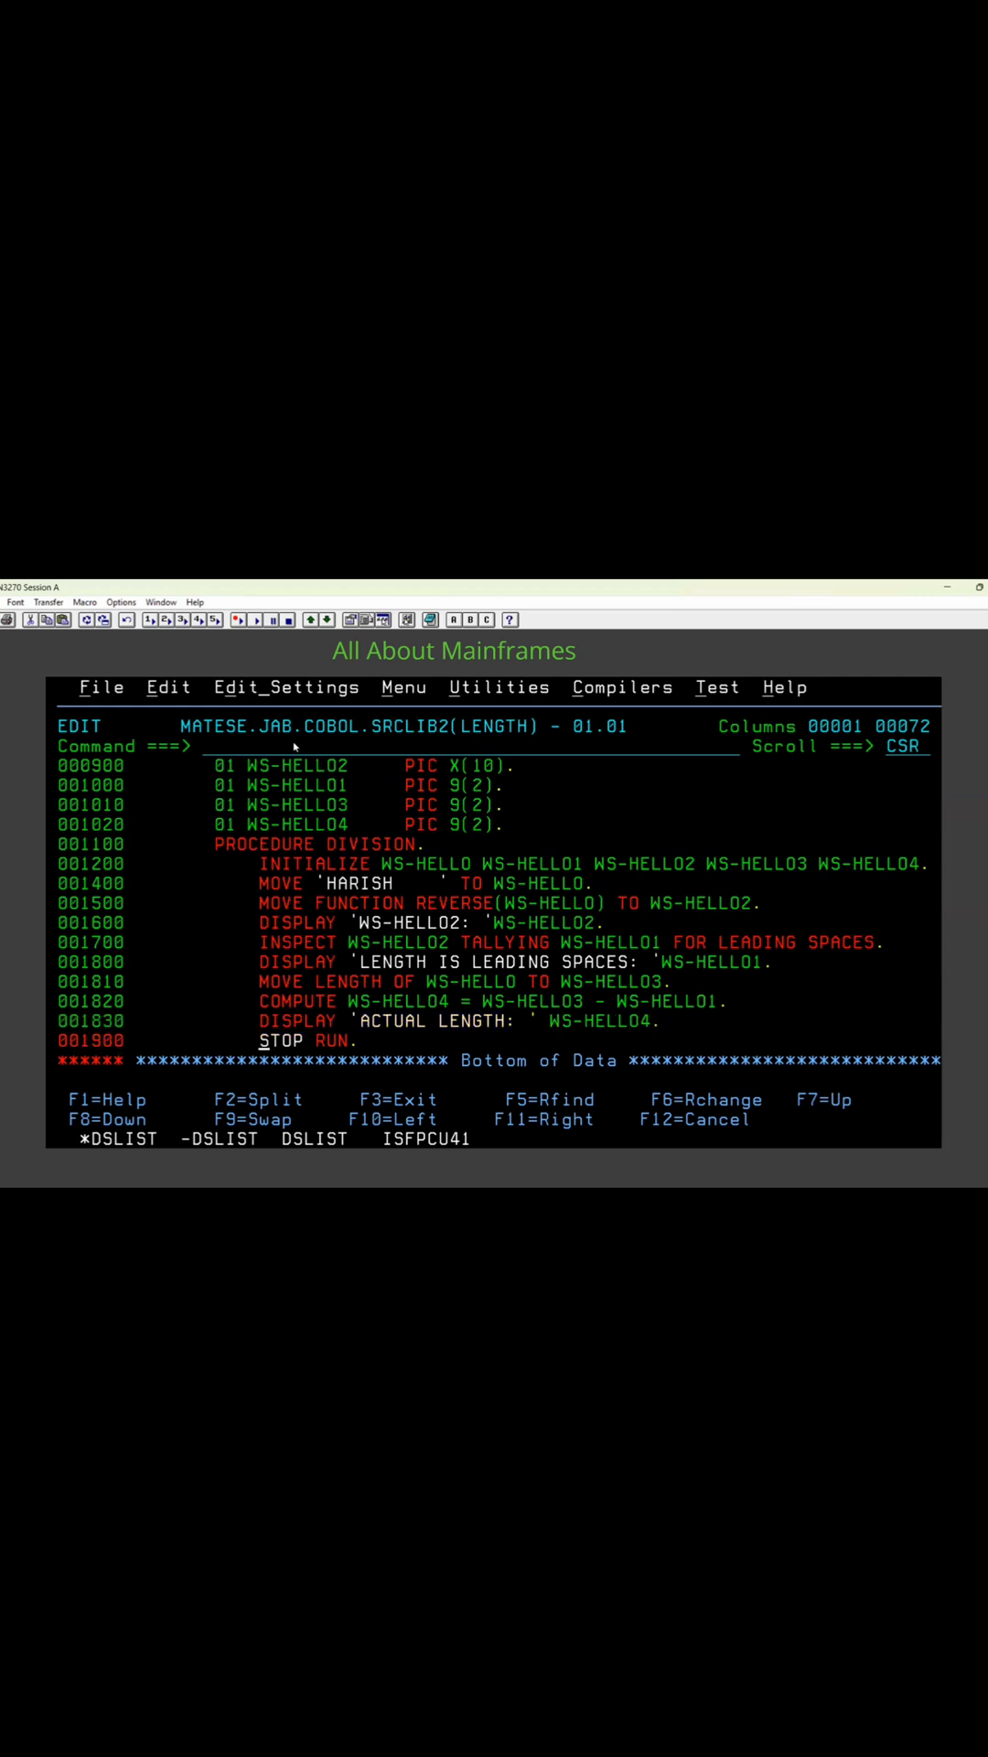
text(SAVE)
key(Return)
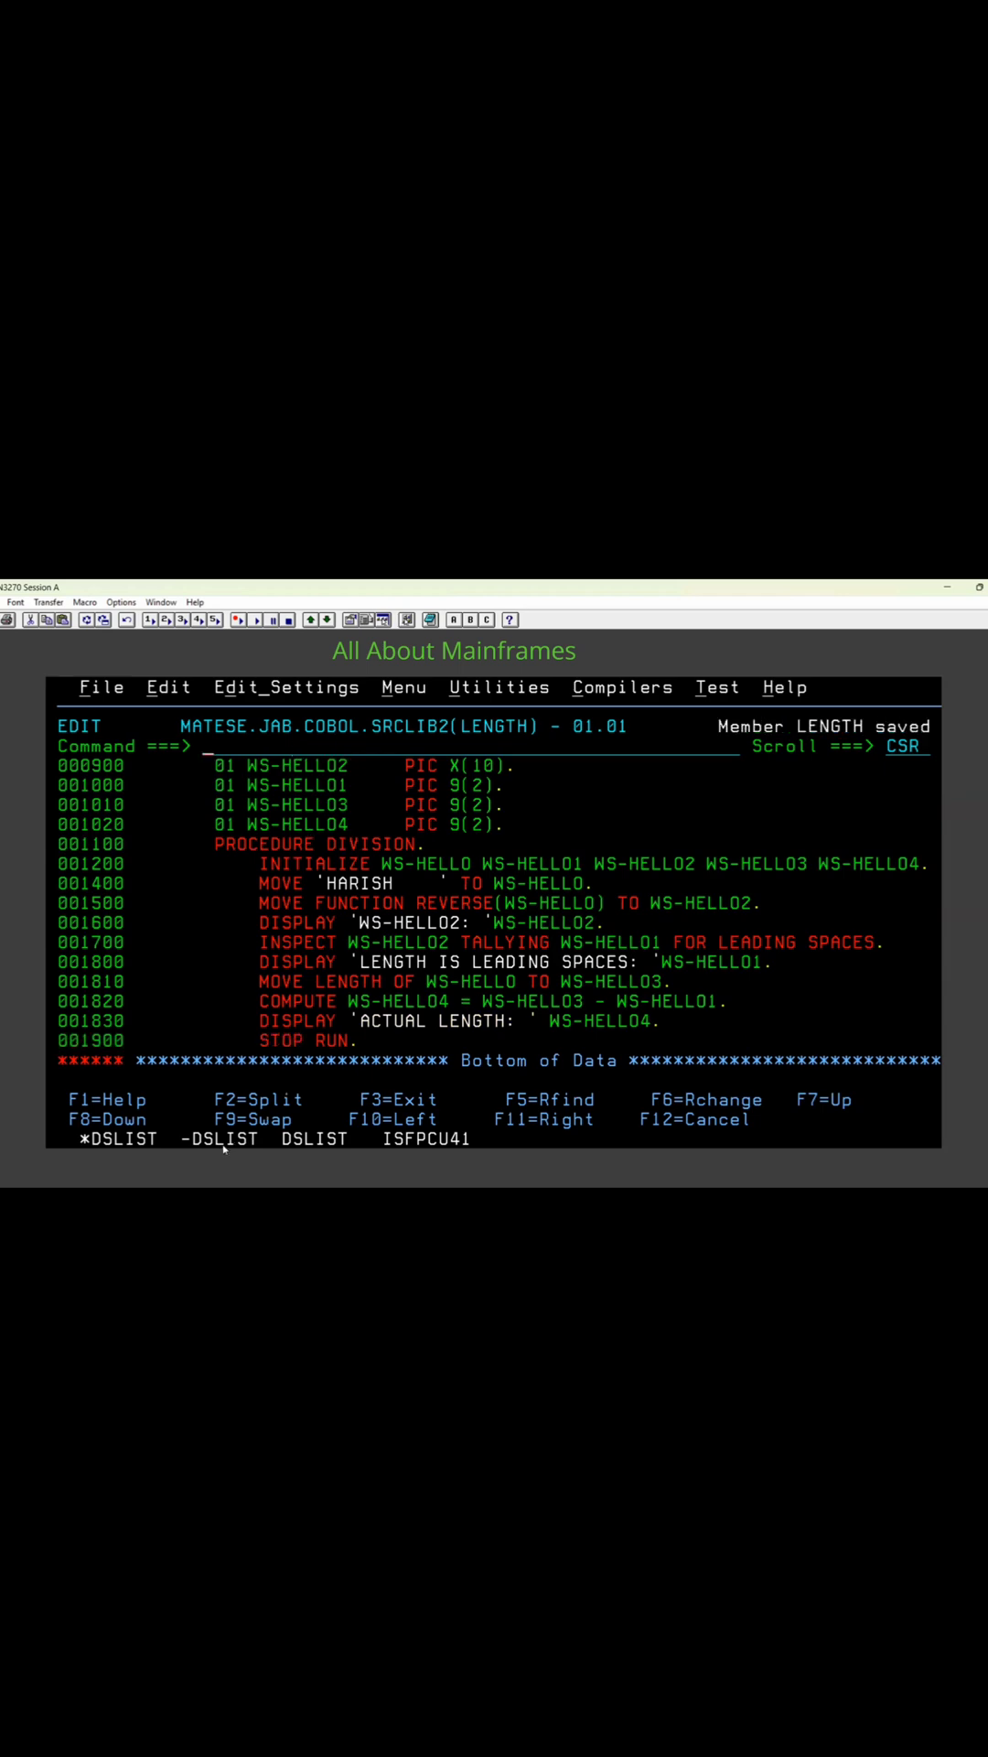